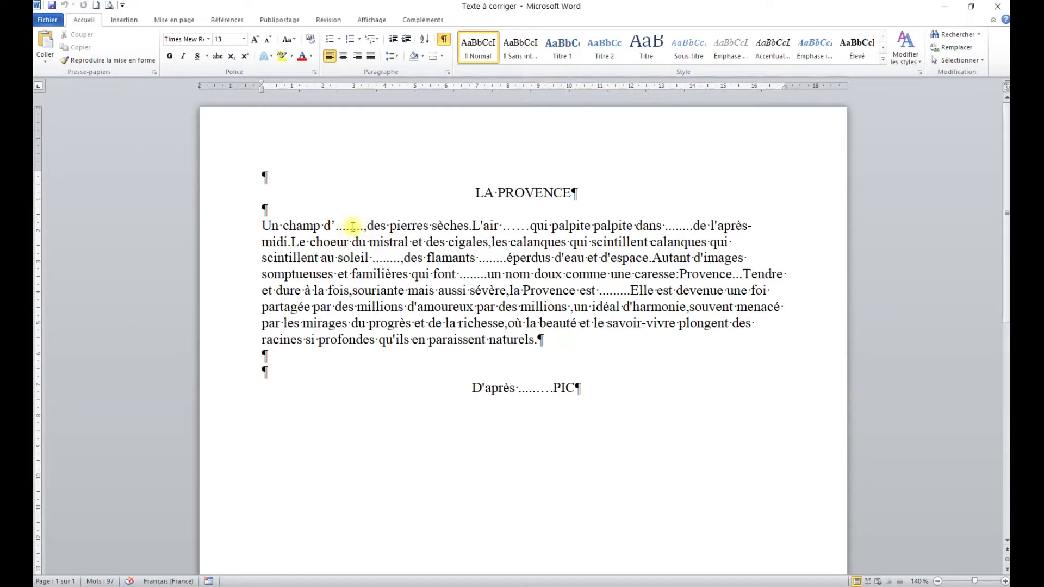
Step: Replace the dots after "Un champ d'" with "oliviers, " and insert the missing space after "sèches."
double_click(350, 226)
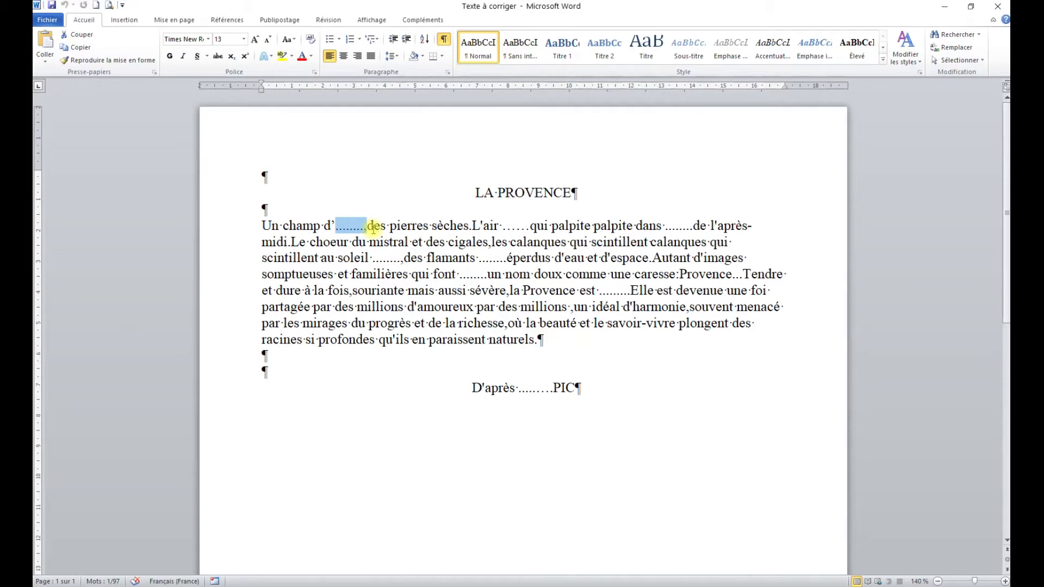
type("oliviers")
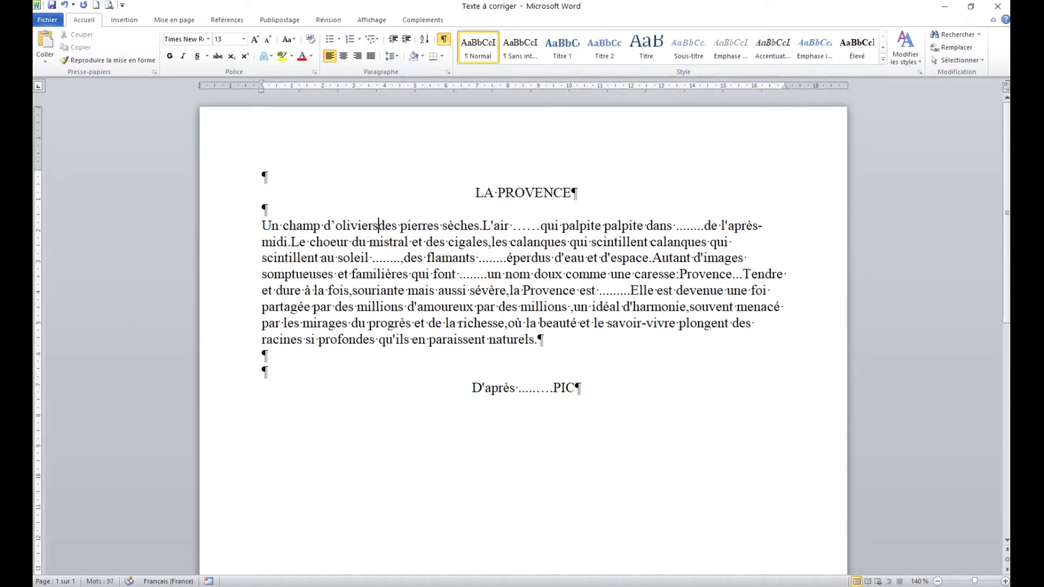
type(",")
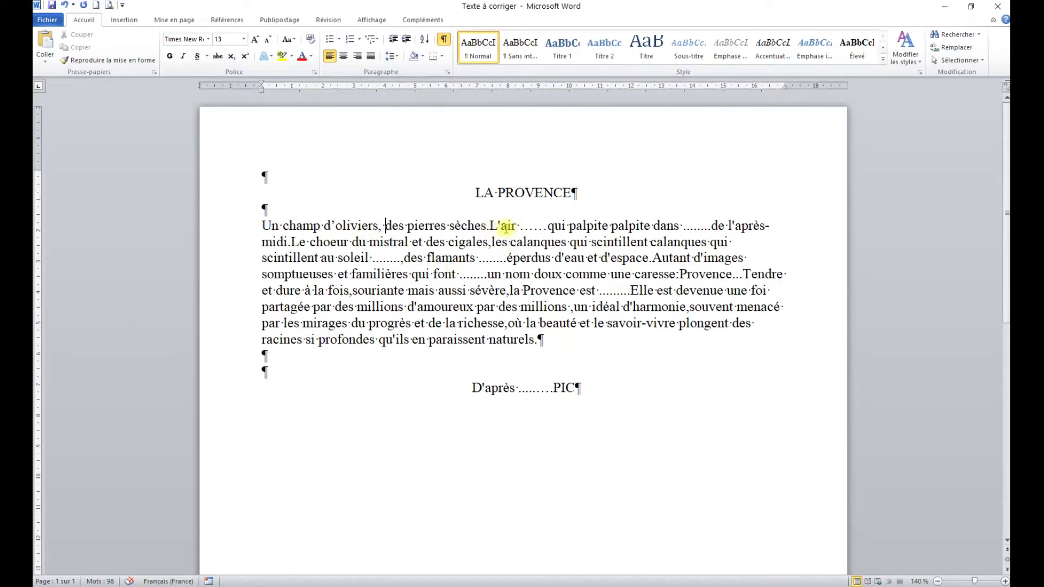
left_click(489, 225)
key("space")
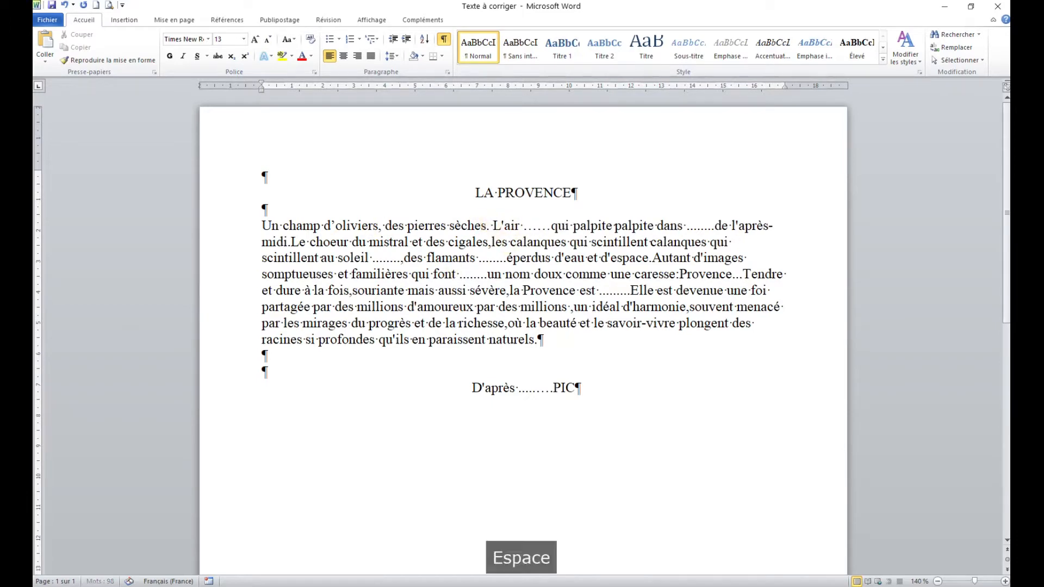
Step: Replace the dots after "L'air" with "brûlant " and delete the repeated word "palpite"
double_click(540, 226)
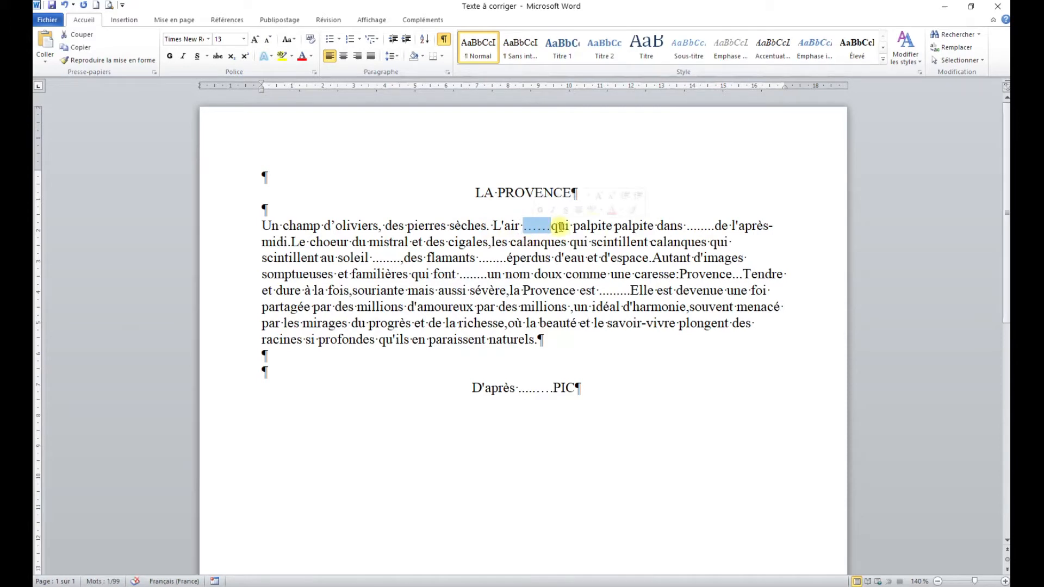
type("br")
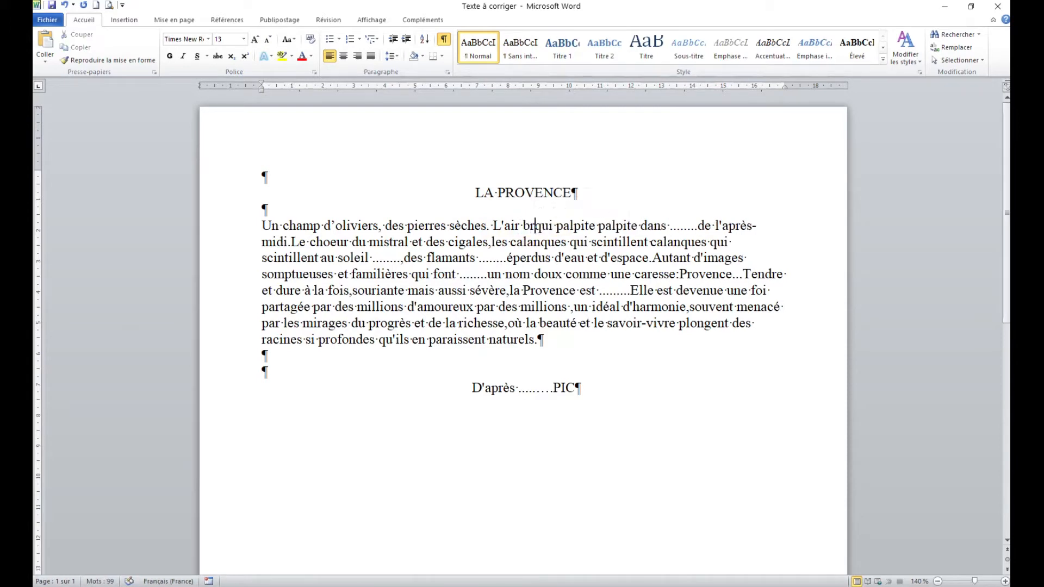
type("ûlant")
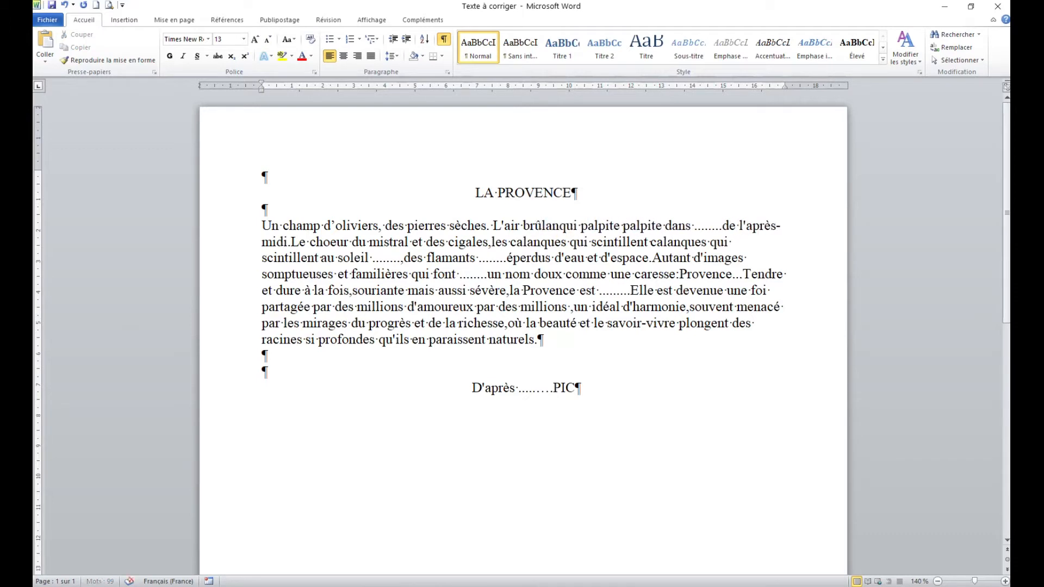
double_click(662, 224)
key("Delete")
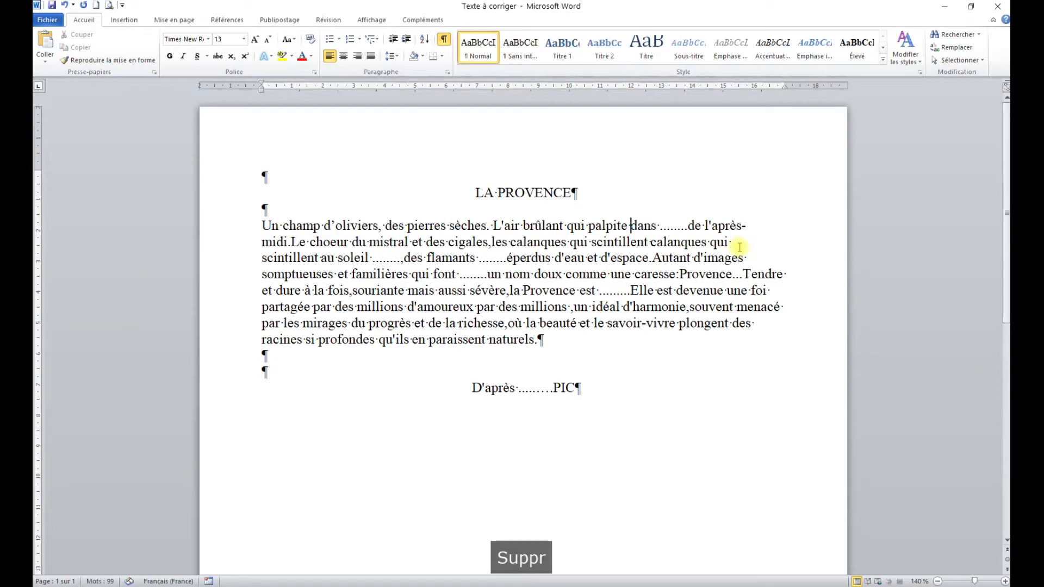
Step: Replace the dots after "palpite dans" with "le silence " and insert the missing space before "Le choeur"
double_click(669, 225)
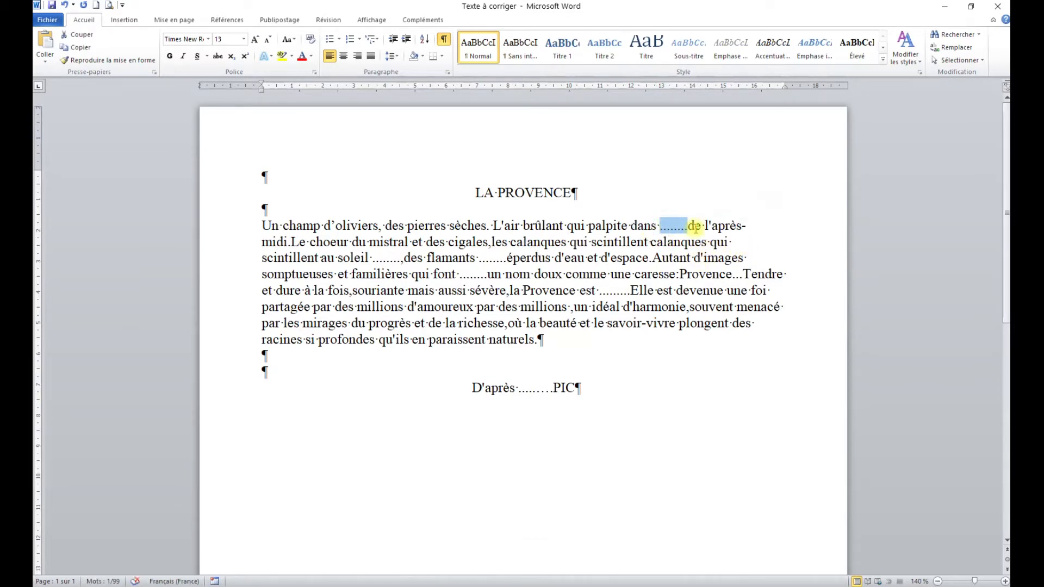
type("le silence")
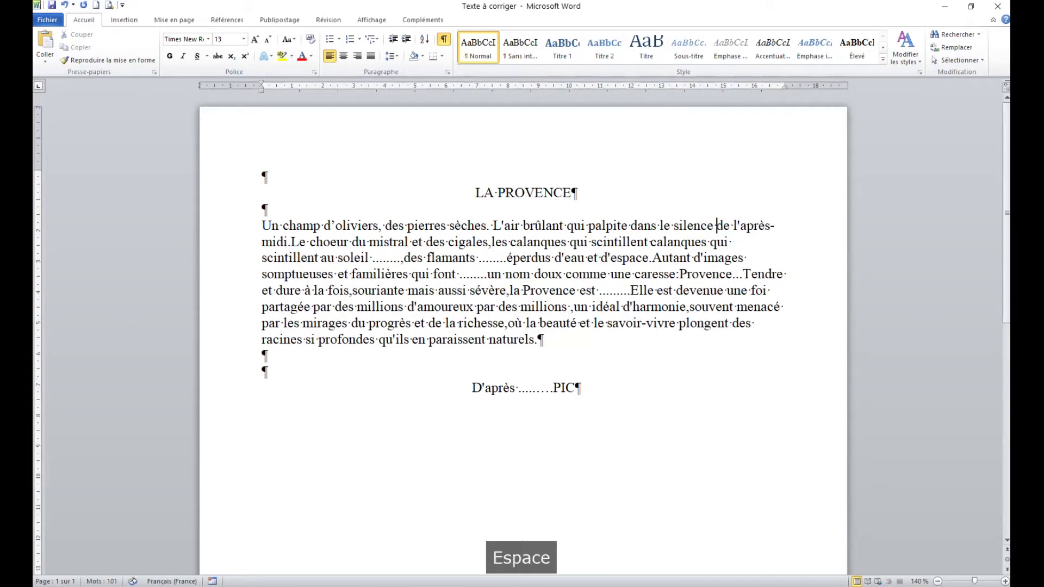
left_click(292, 242)
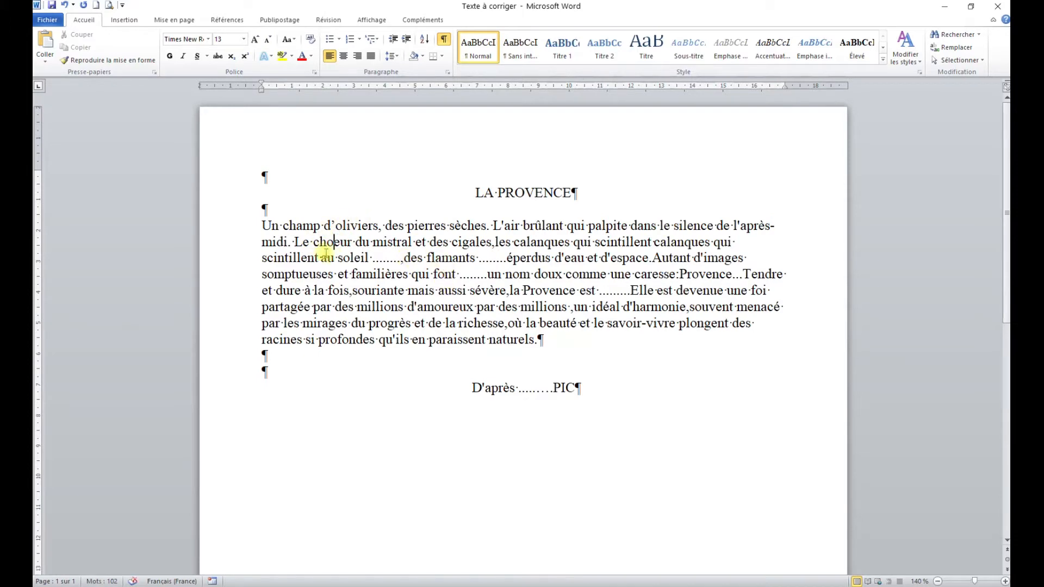
Step: Insert a space after "cigales," and delete the repeated words "qui scintillent calanques"
left_click(495, 241)
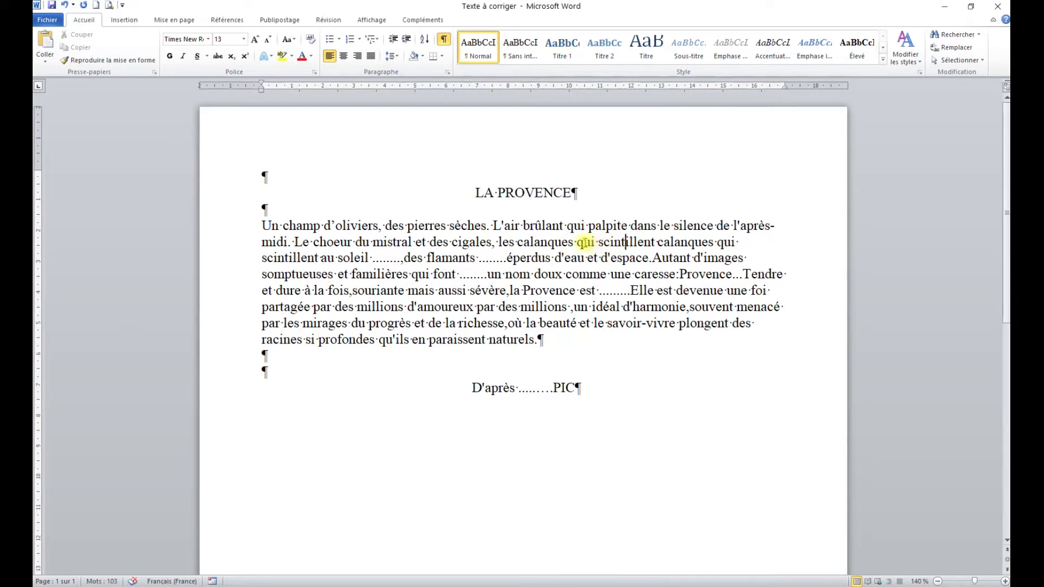
left_click_drag(577, 242, 718, 242)
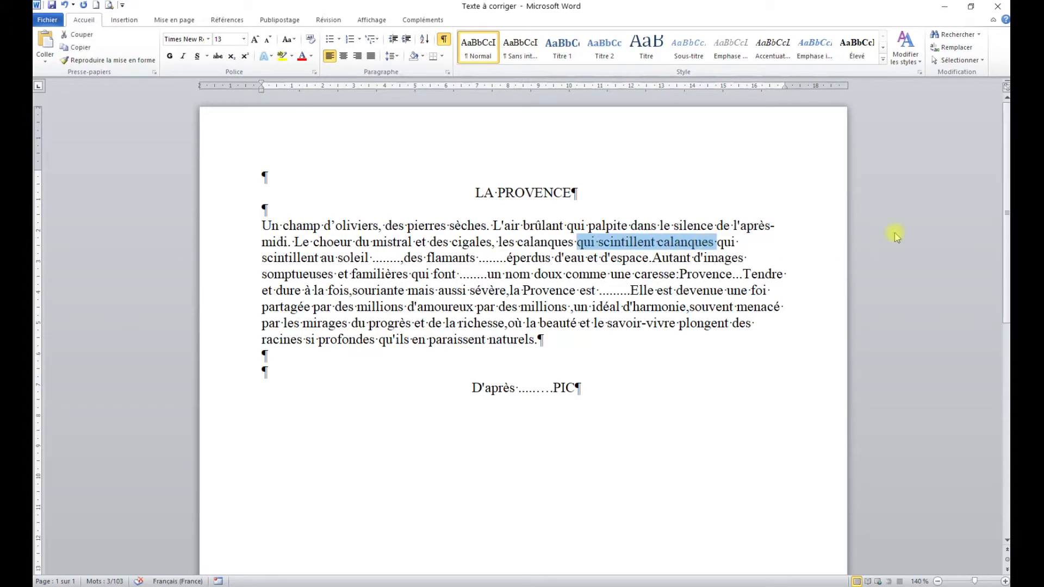
key("Delete")
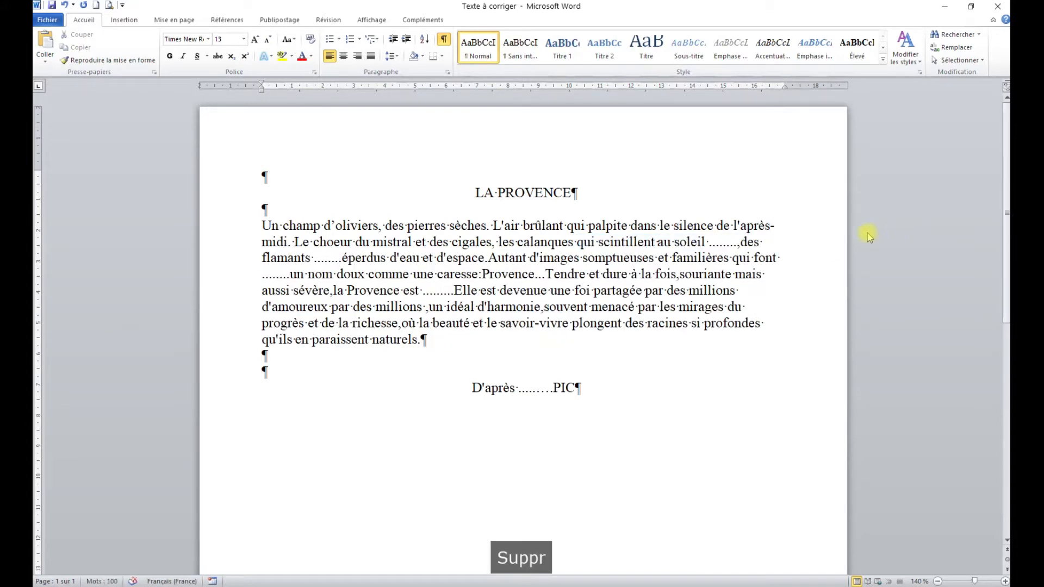
Step: Replace the dots after "au soleil" with "couchant, " and the dots after "flamants" with "roses "
double_click(721, 245)
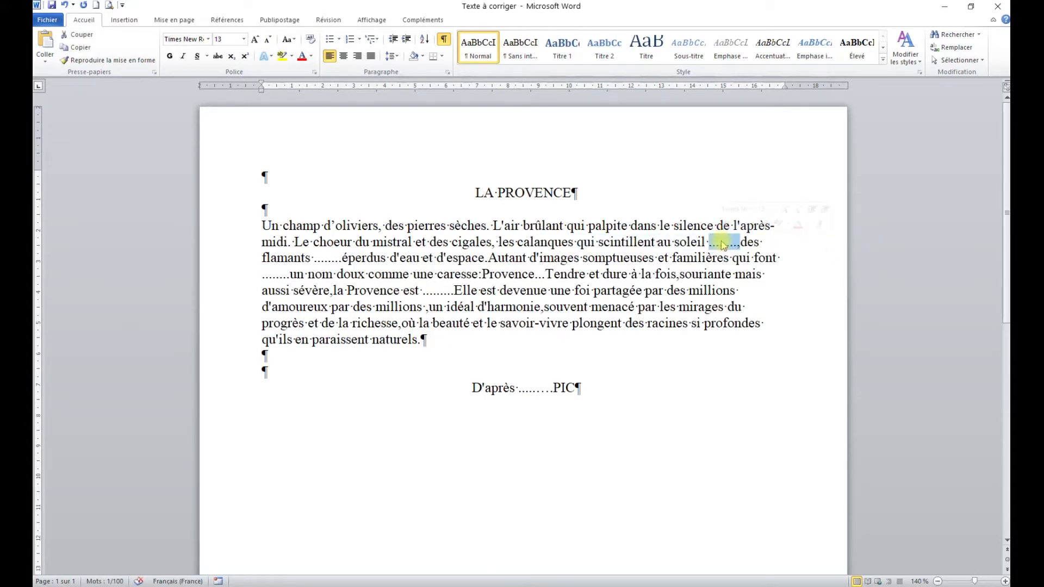
type("couchant")
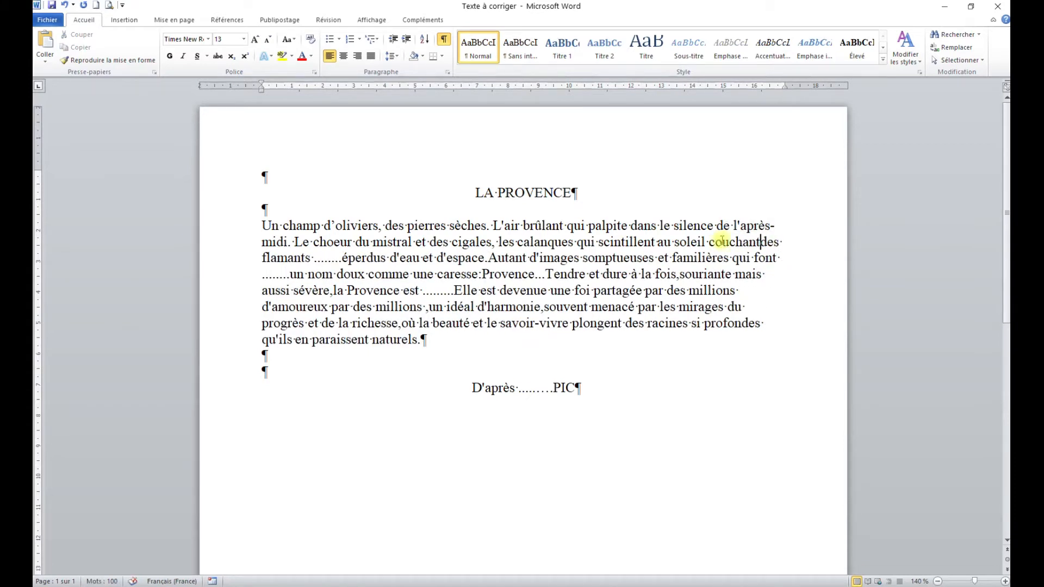
type(",")
double_click(331, 258)
type("roses")
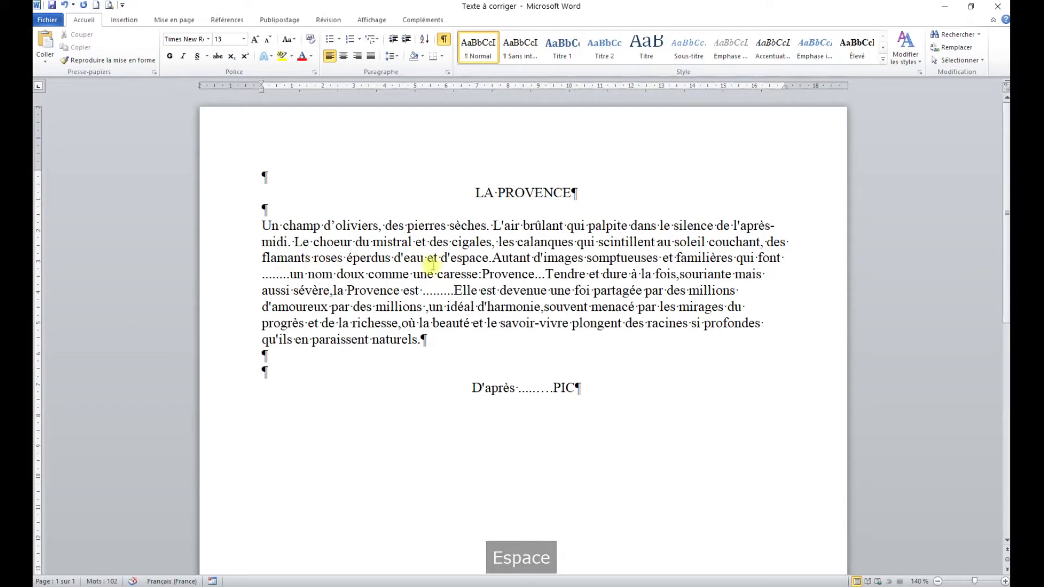
Step: Insert a space after "d'espace." and replace the dots after "qui font" with "venir à l'esprit "
left_click(496, 260)
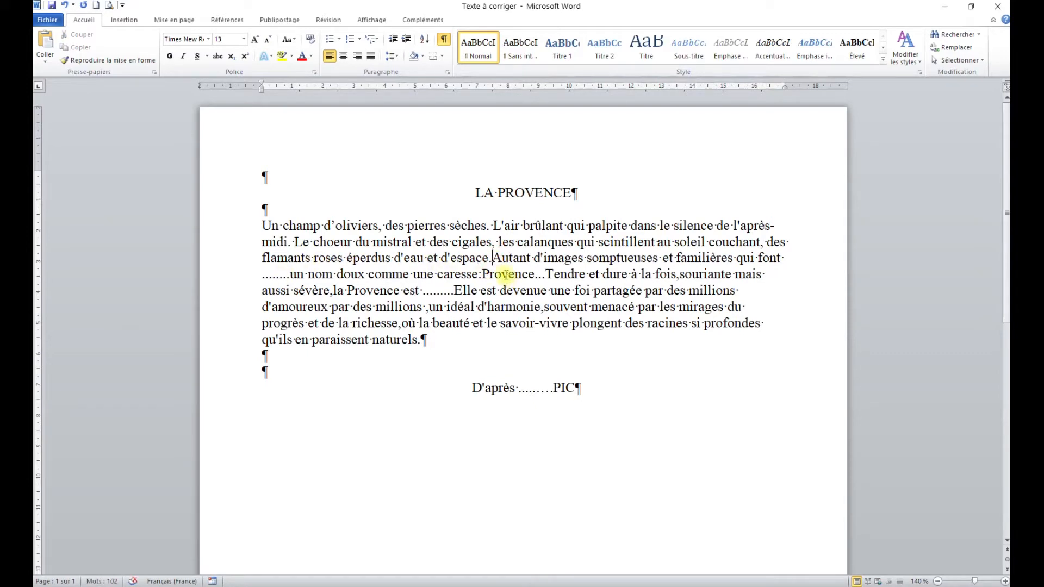
left_click(504, 274)
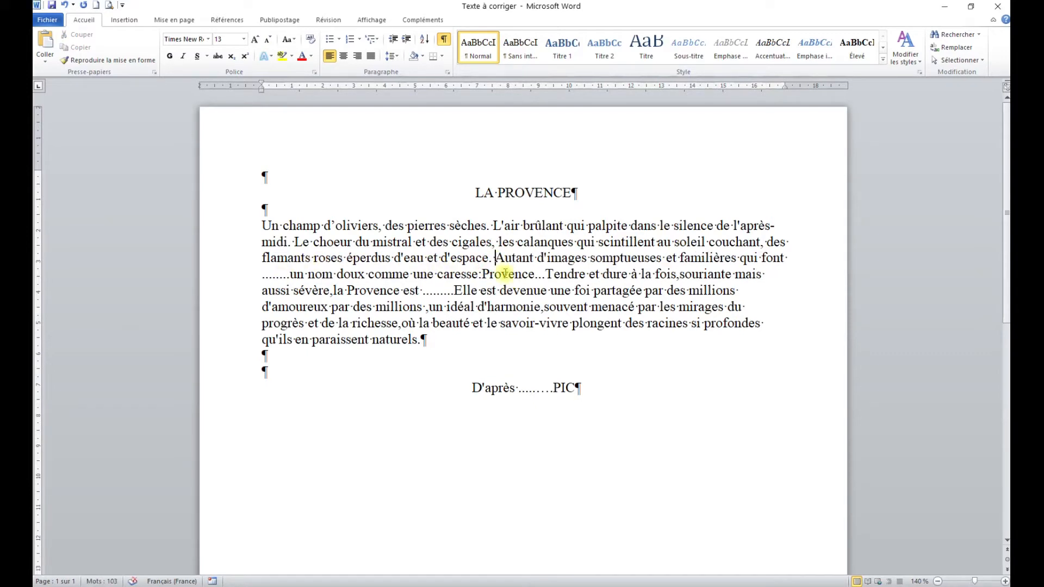
left_click(496, 258)
double_click(287, 278)
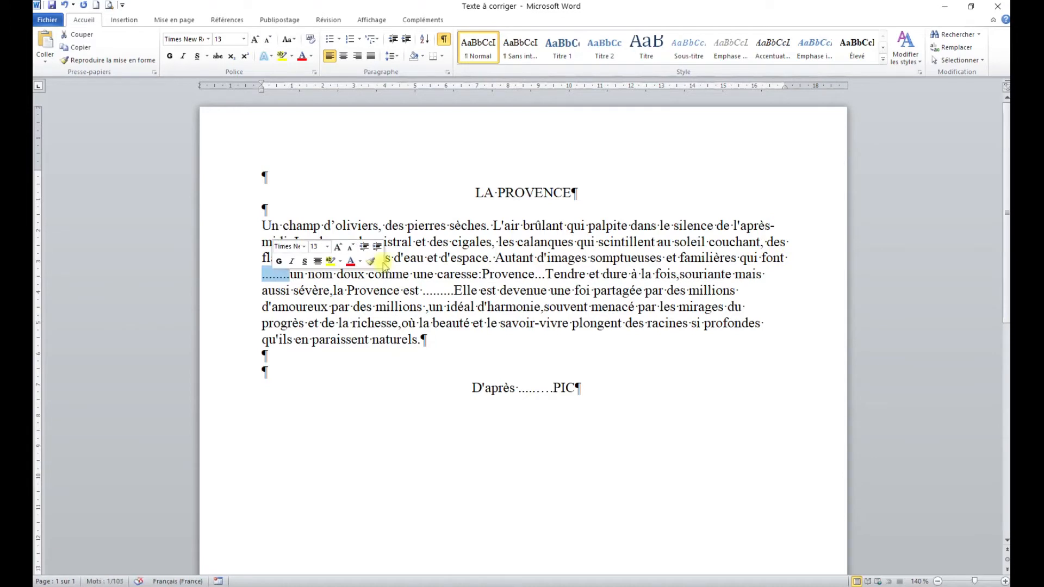
type("venir ")
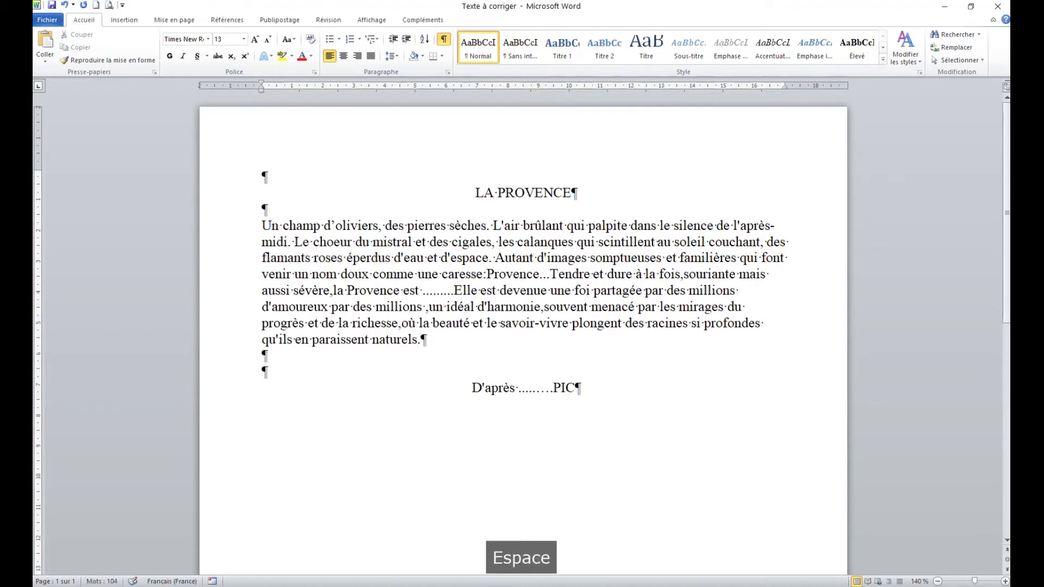
type("à ")
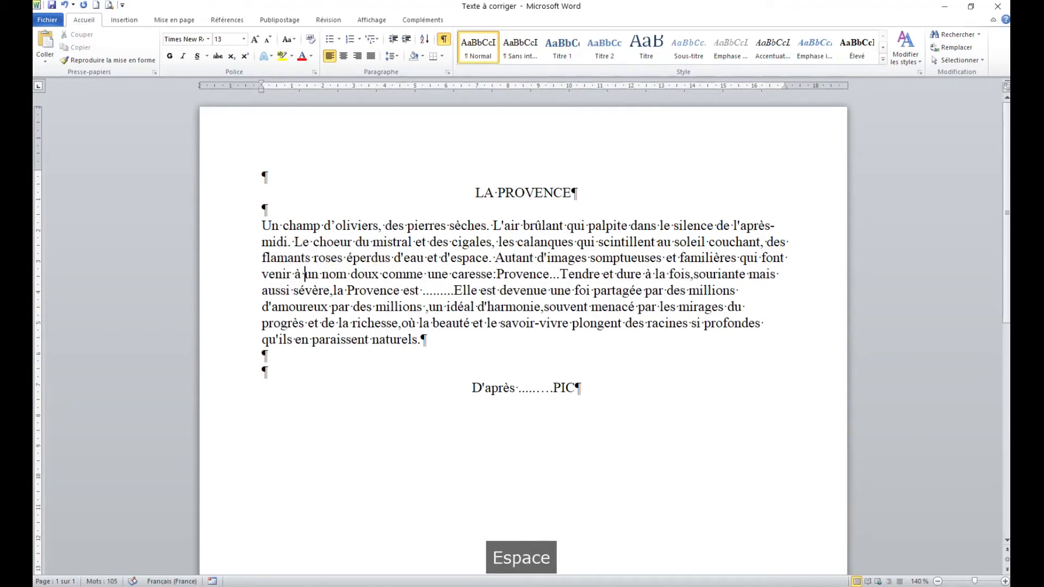
type("l'espro")
key("BackSpace")
type("it")
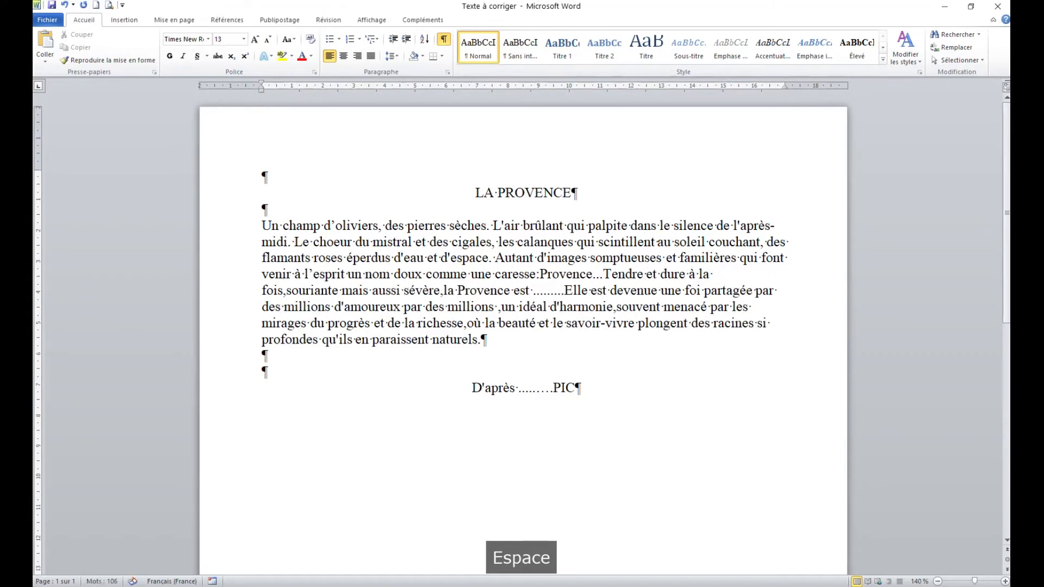
Step: Put spaces around the colon after "caresse" and start a new paragraph at "Tendre et dure", separated by one empty line
left_click(538, 277)
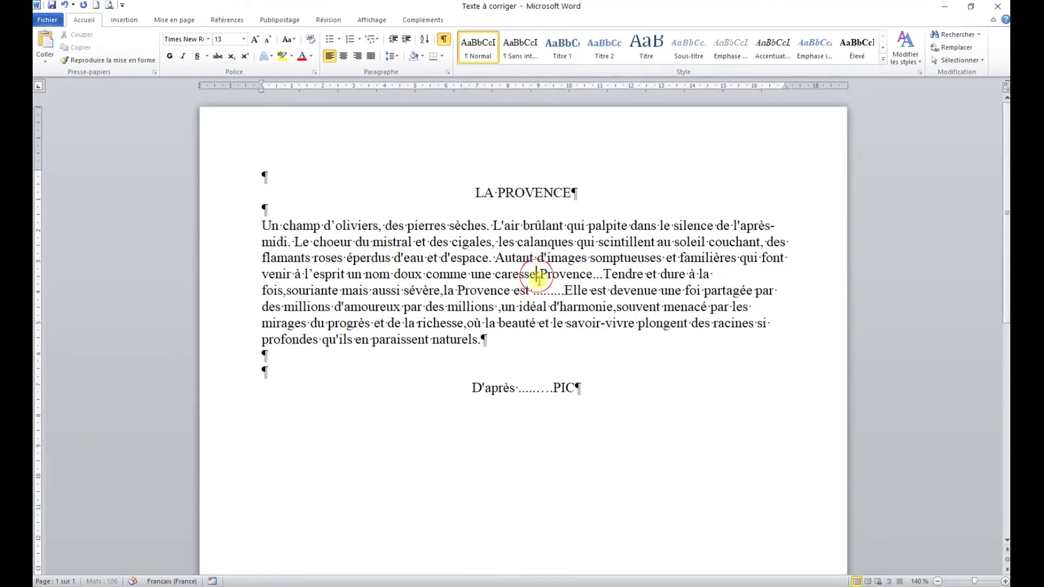
type(":")
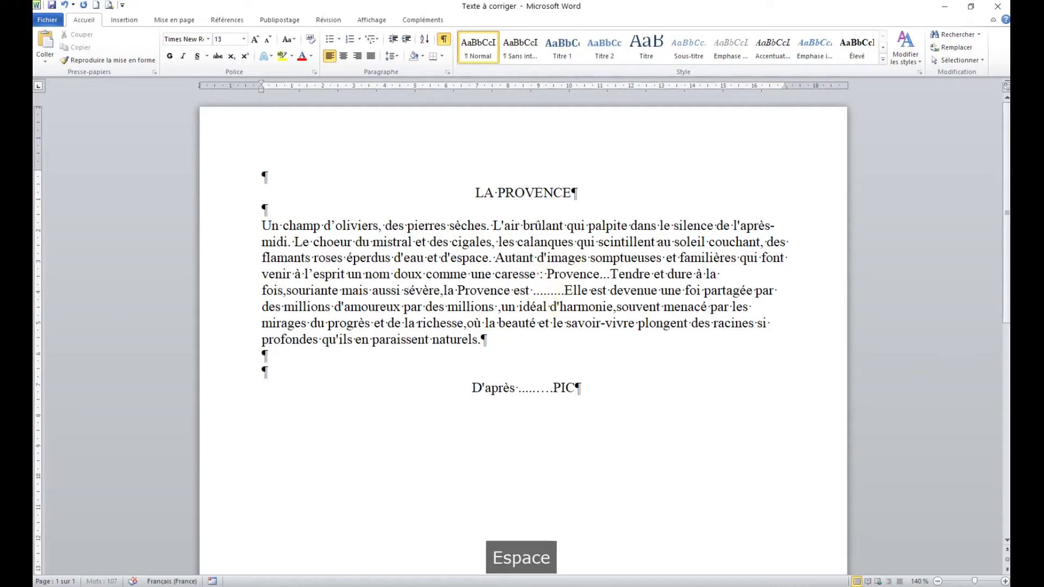
left_click(611, 275)
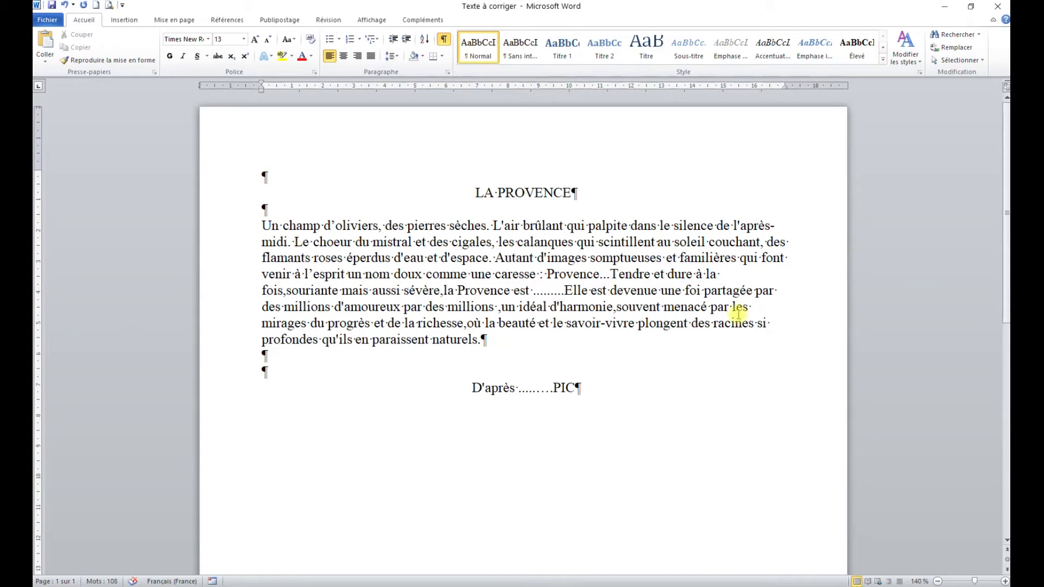
key("Return")
key("Return")
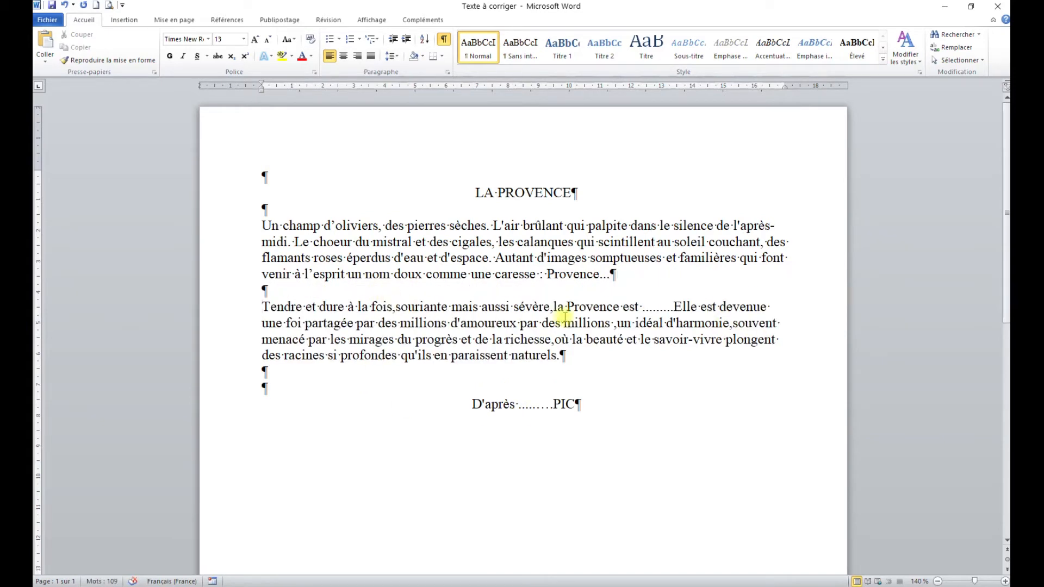
Step: Insert the missing spaces after the commas following "à la fois" and "sévère" in the second paragraph
left_click(394, 306)
key("space")
left_click(555, 307)
key("space")
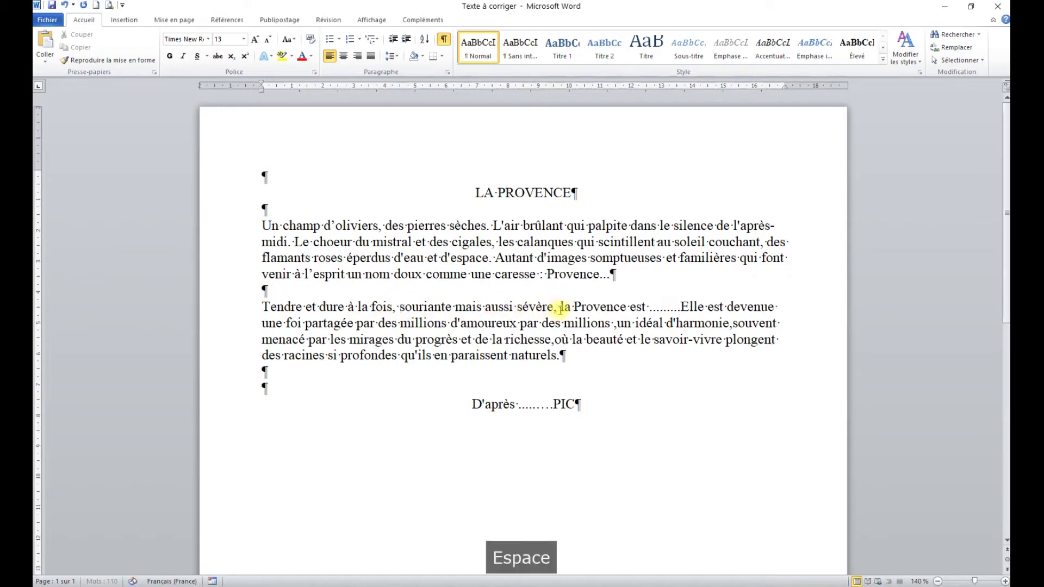
Step: Replace the dots after "la Provence est" with "plus qu'un bout de France. "
double_click(660, 306)
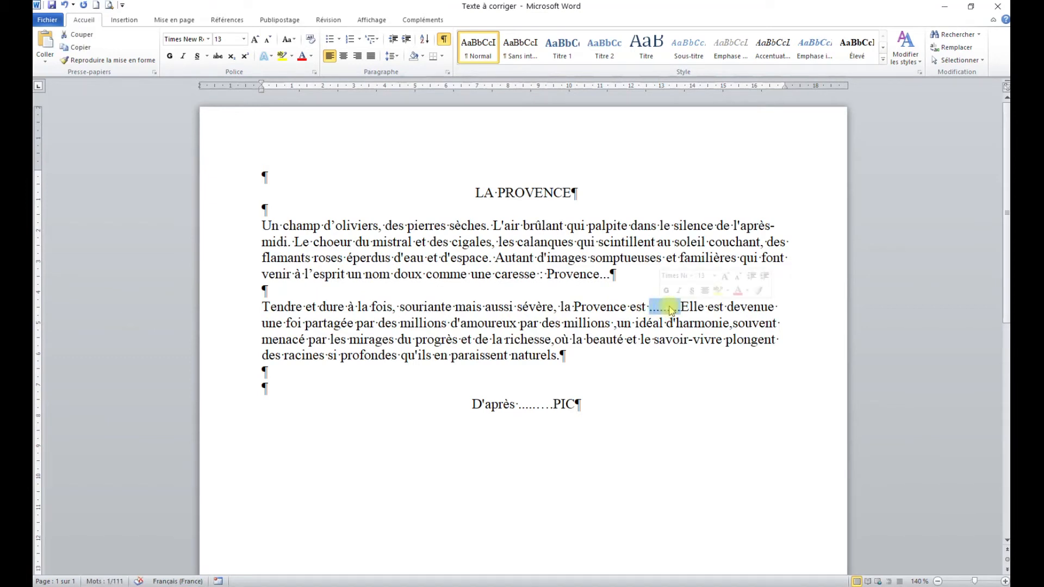
type("plus qu'")
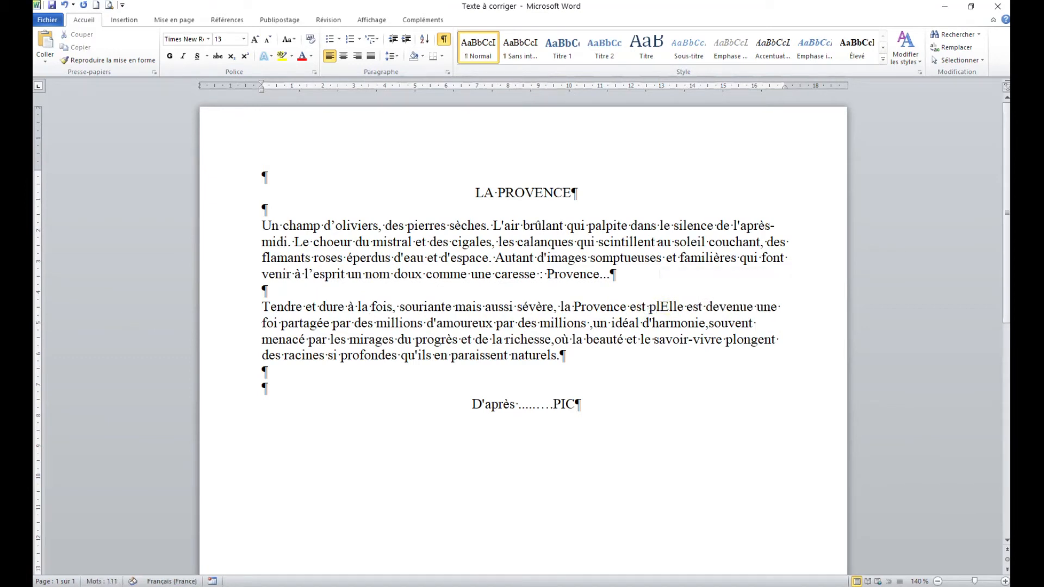
type("un bout de ")
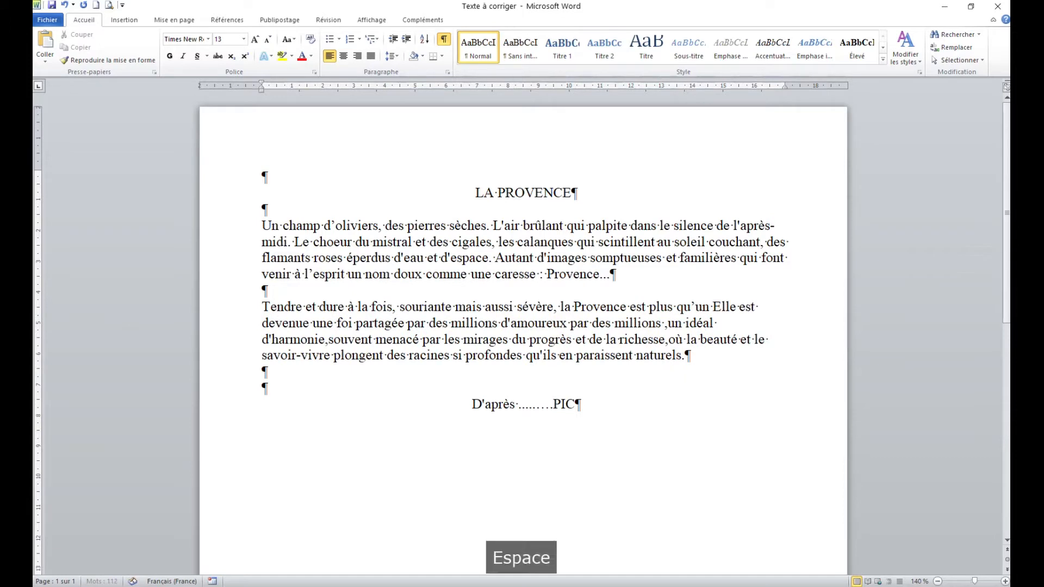
type("France")
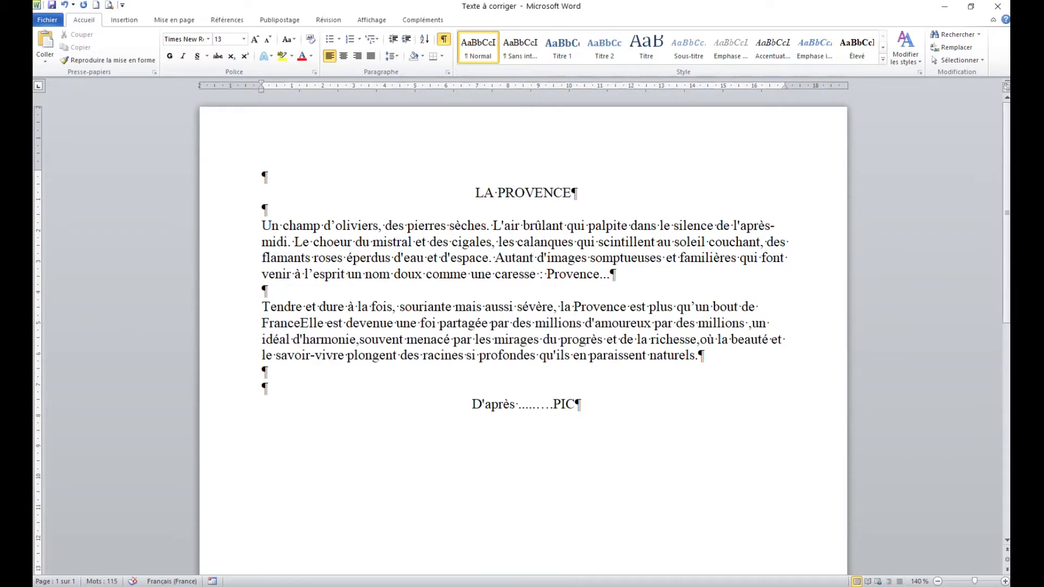
type(".")
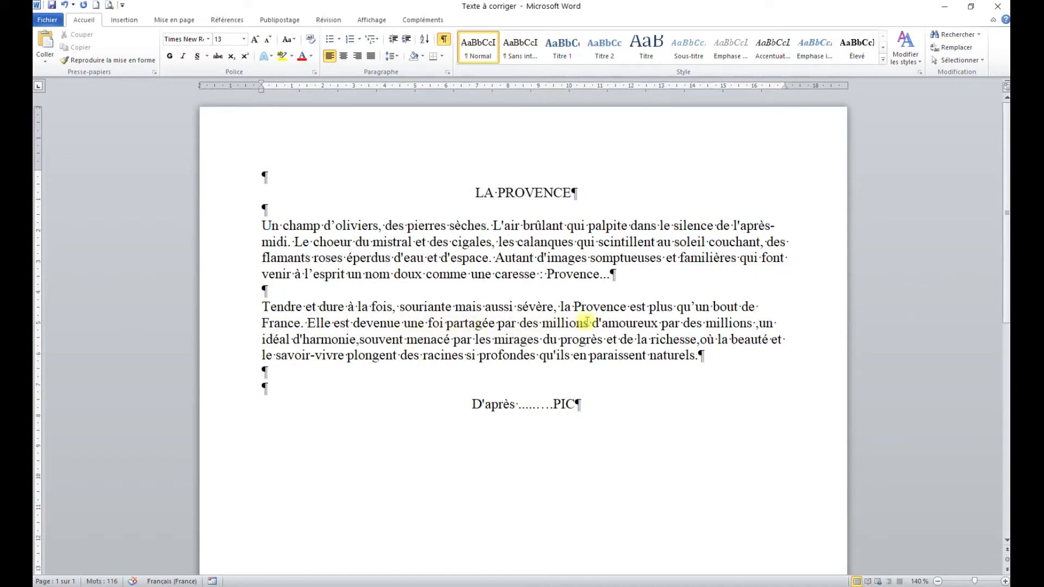
Step: Delete the repeated "par des millions" after "d'amoureux" and correct the spacing around the comma before "un idéal"
double_click(665, 322)
left_click_drag(693, 326, 734, 328)
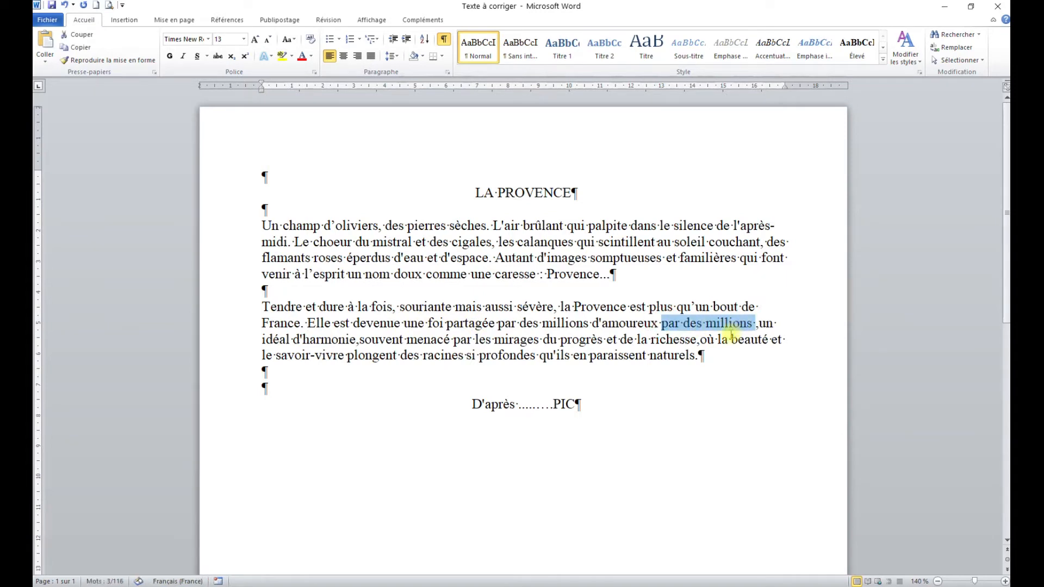
key("Delete")
key("Right")
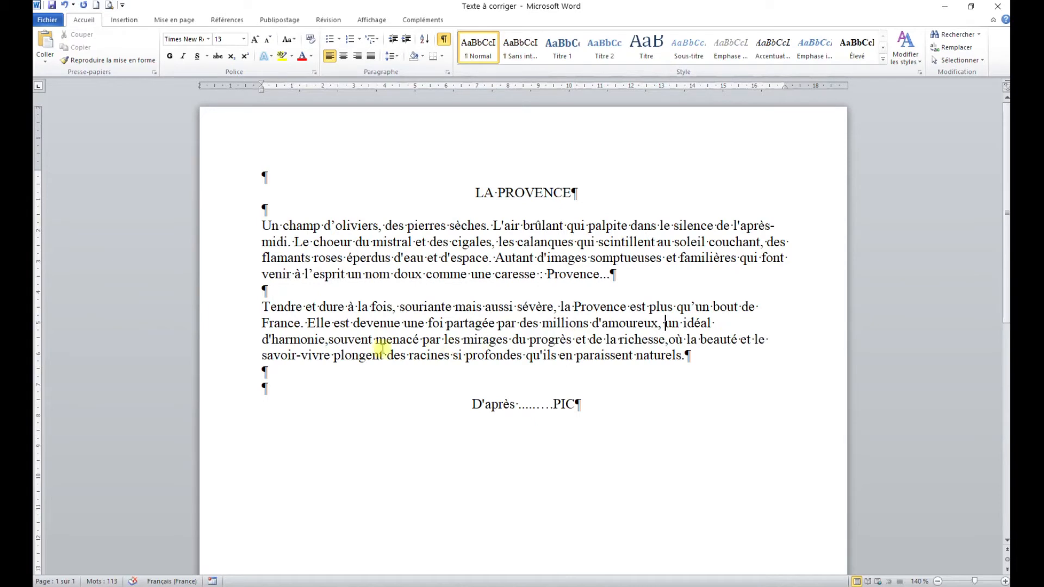
Step: Insert the missing spaces after the commas following "d'harmonie" and "richesse" in the second paragraph
left_click(330, 340)
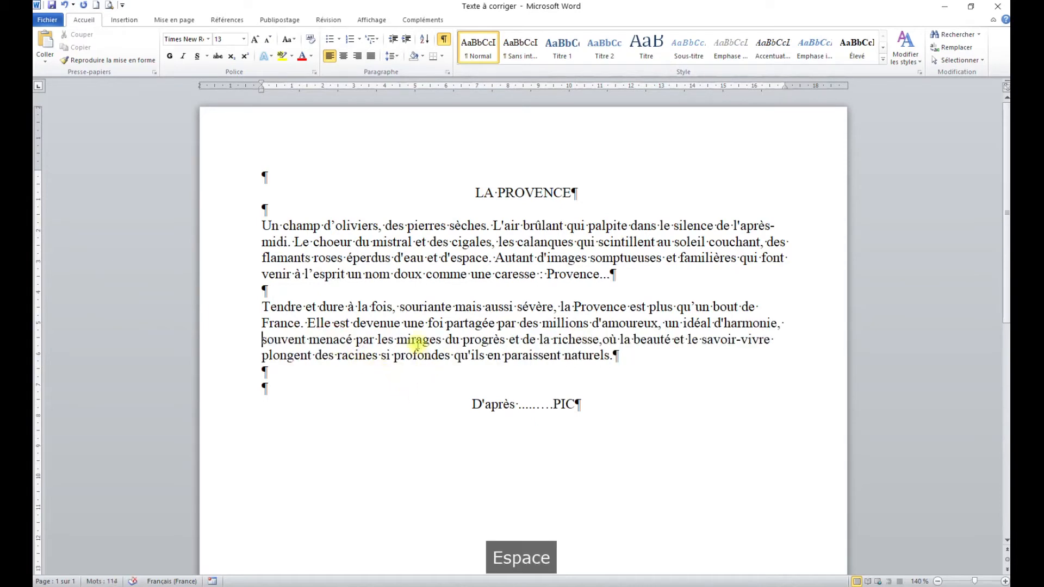
left_click(603, 341)
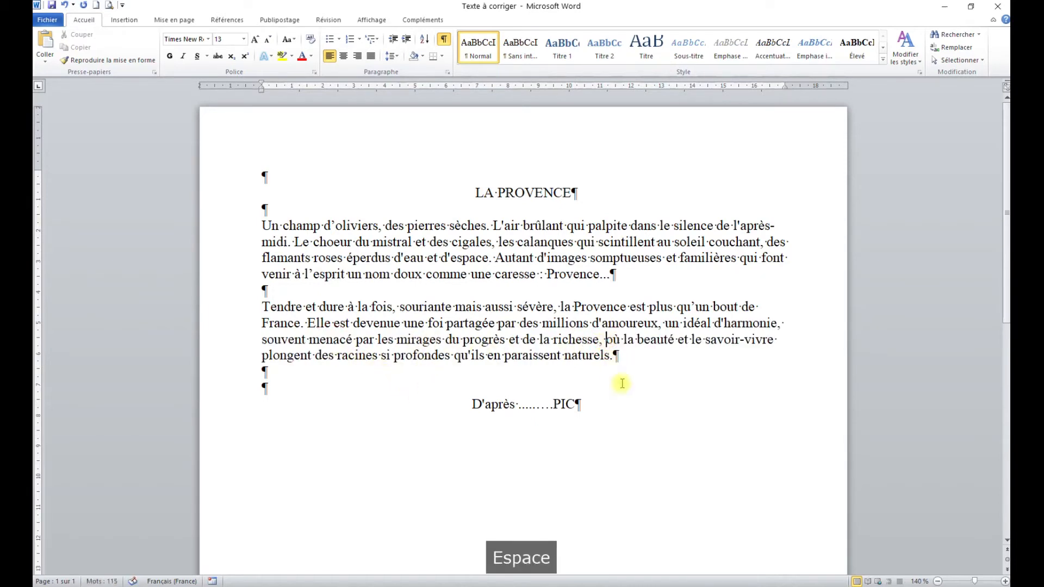
Step: Replace the dots in the "D'après" line with the author's first name, spelled with ë, followed by a space
double_click(535, 403)
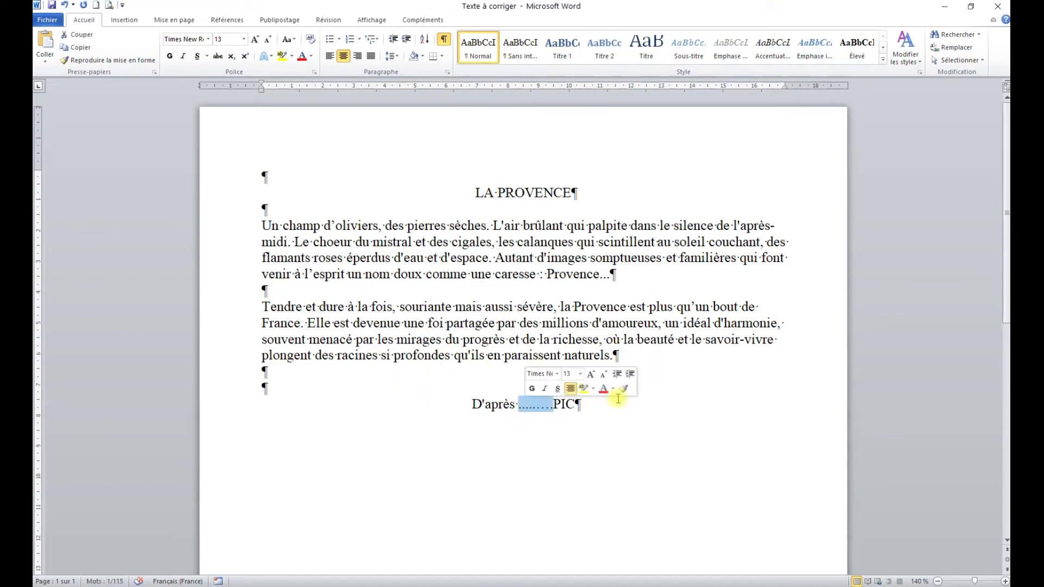
type("Ra")
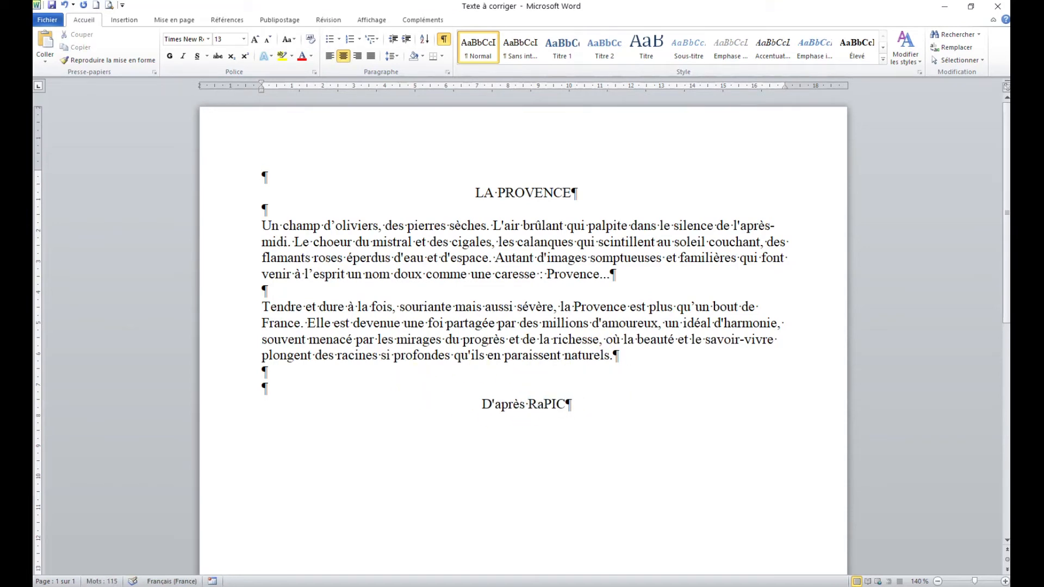
type("ph")
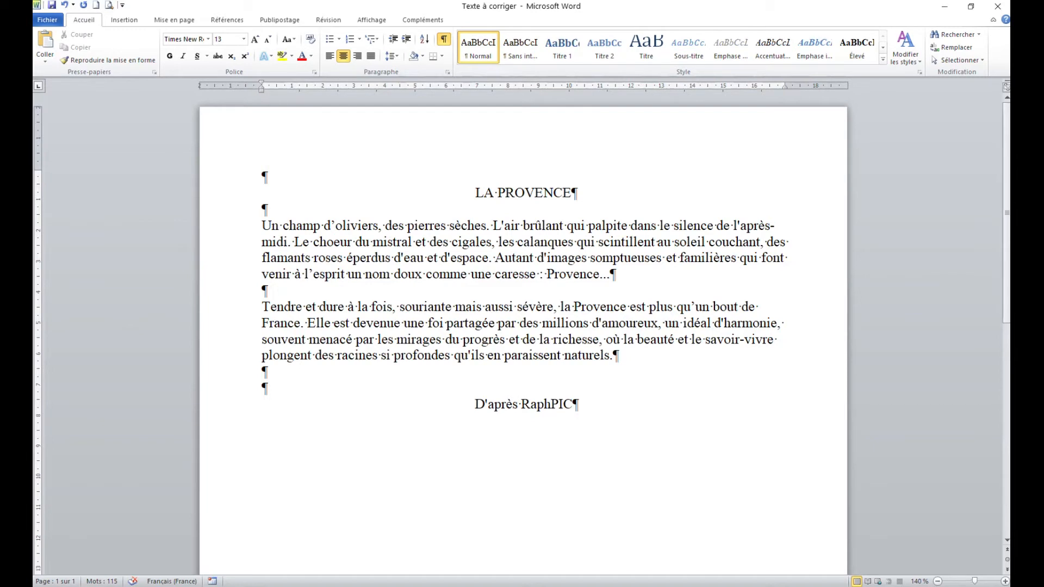
type("aE")
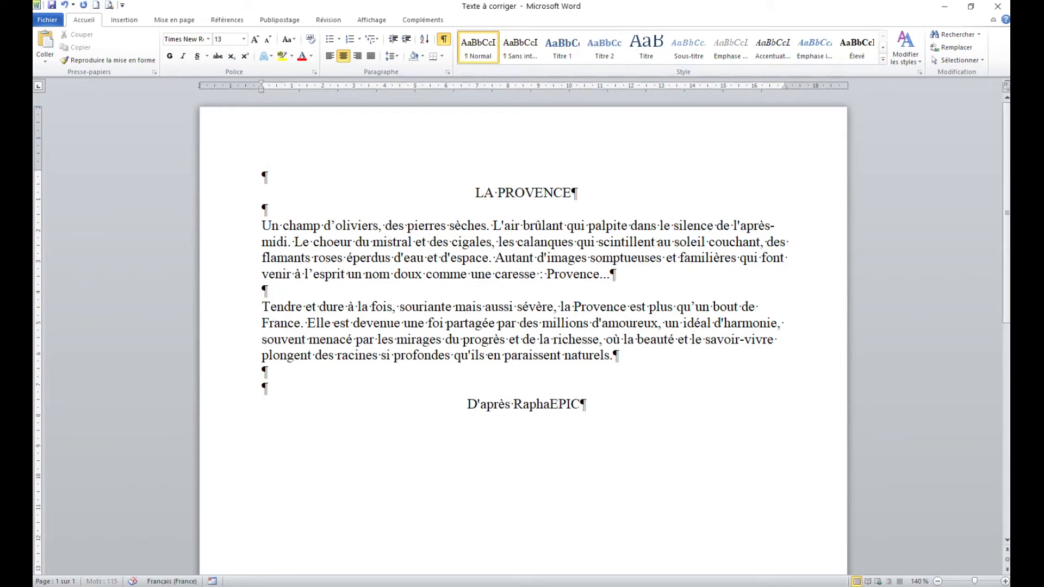
key("BackSpace")
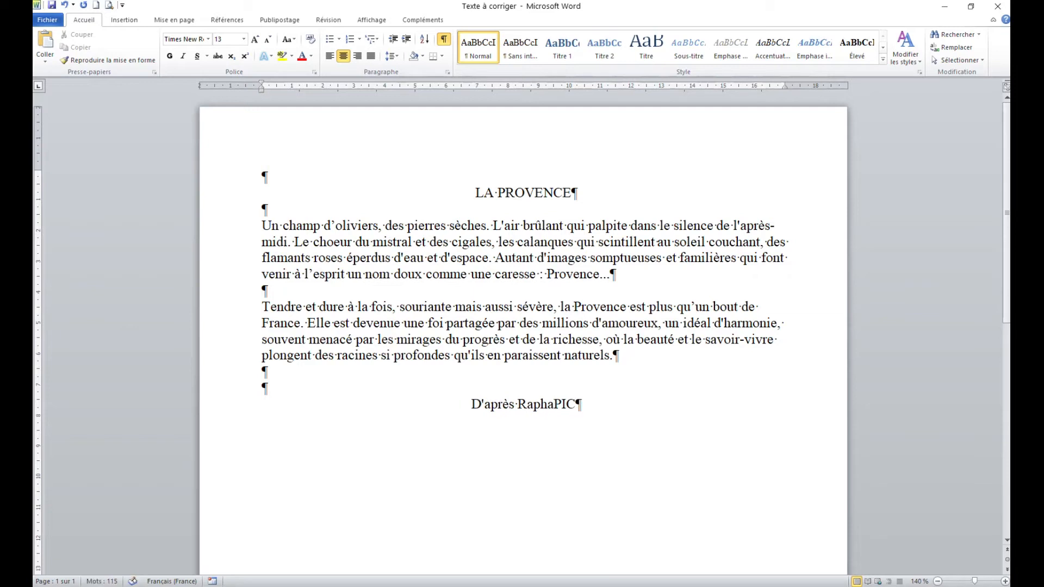
type("ël")
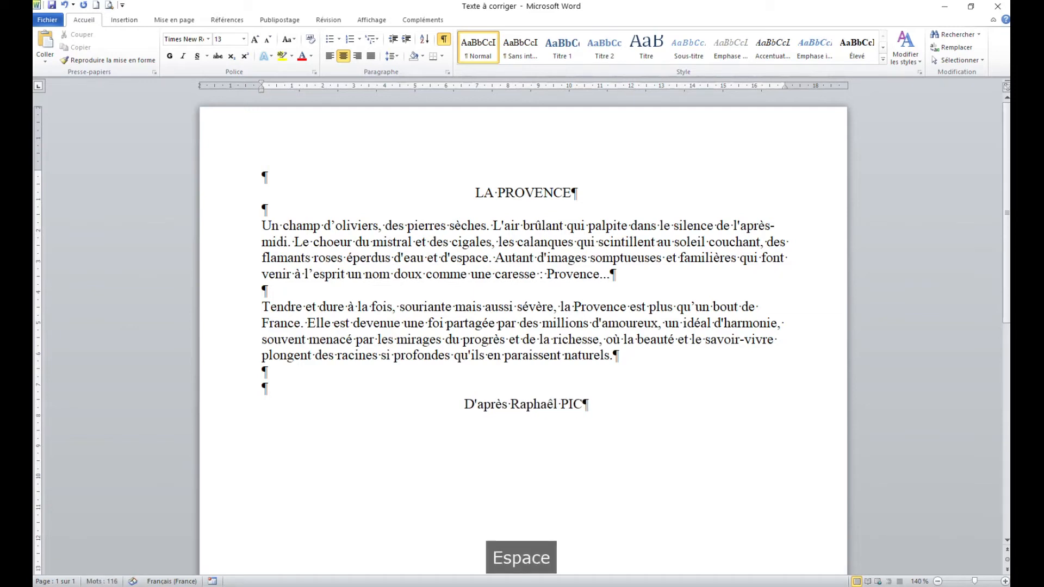
key("BackSpace")
key("BackSpace")
key("BackSpace")
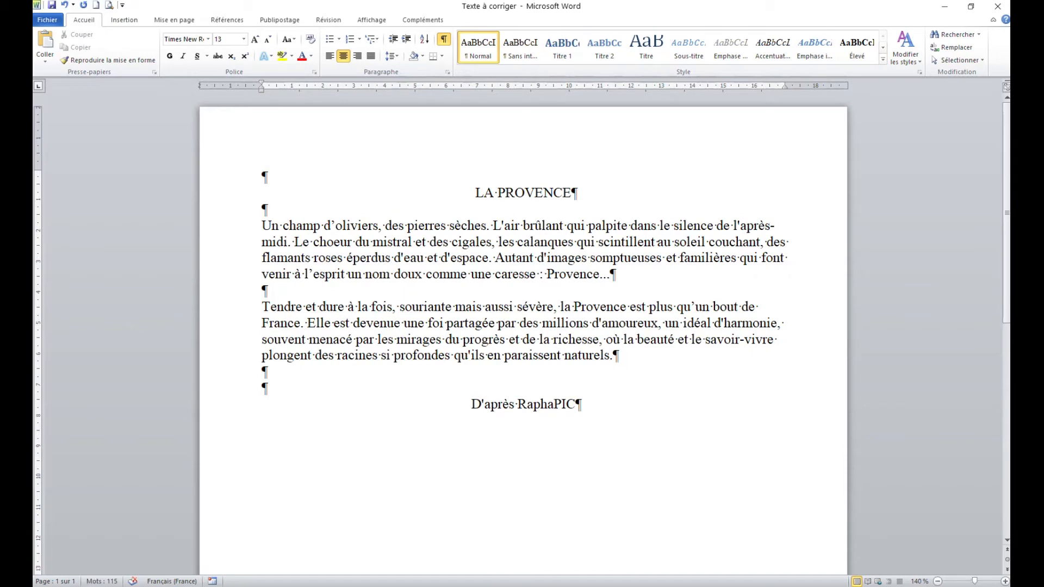
type("ël")
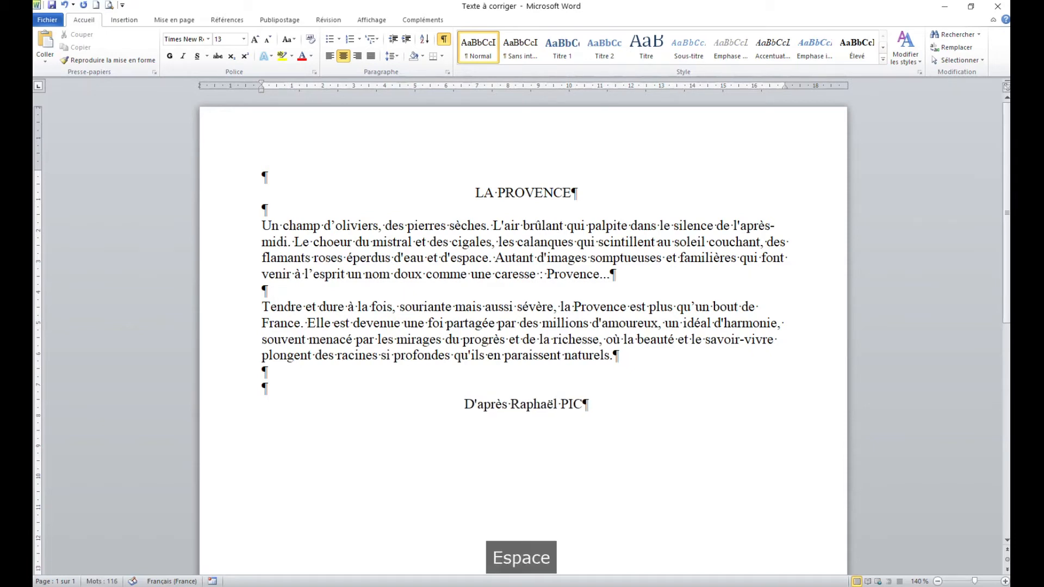
left_click(594, 308)
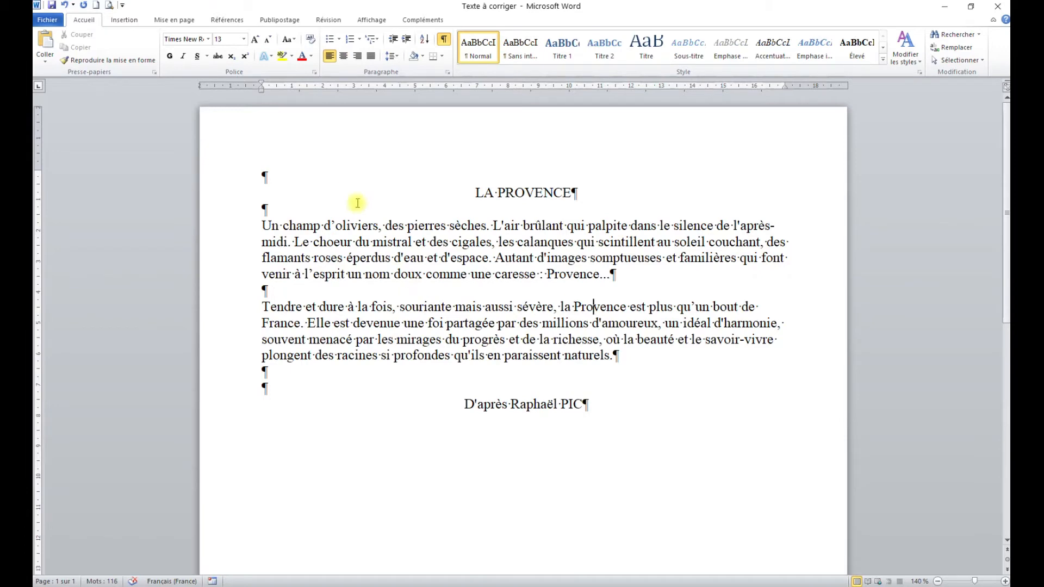
left_click(548, 308)
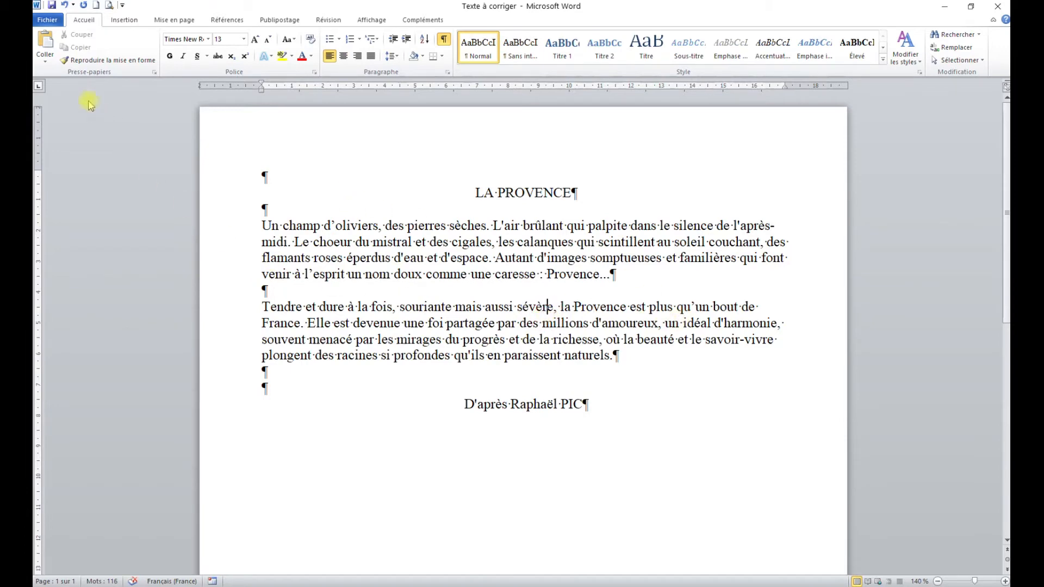
Step: In the proofing options, turn off hiding of spelling mistakes and grammar errors for the document "Texte à corriger"
left_click(47, 19)
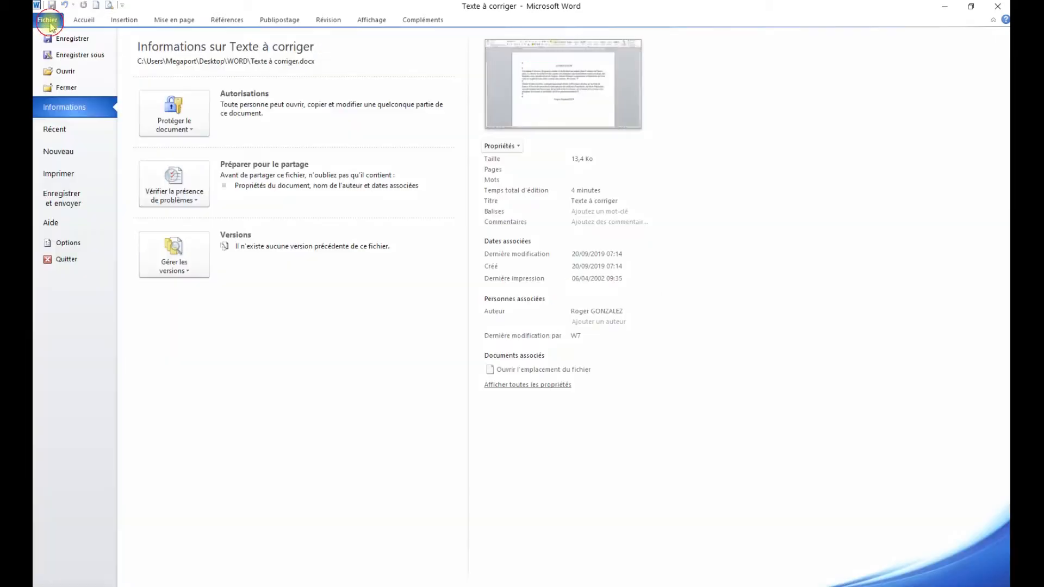
left_click(69, 243)
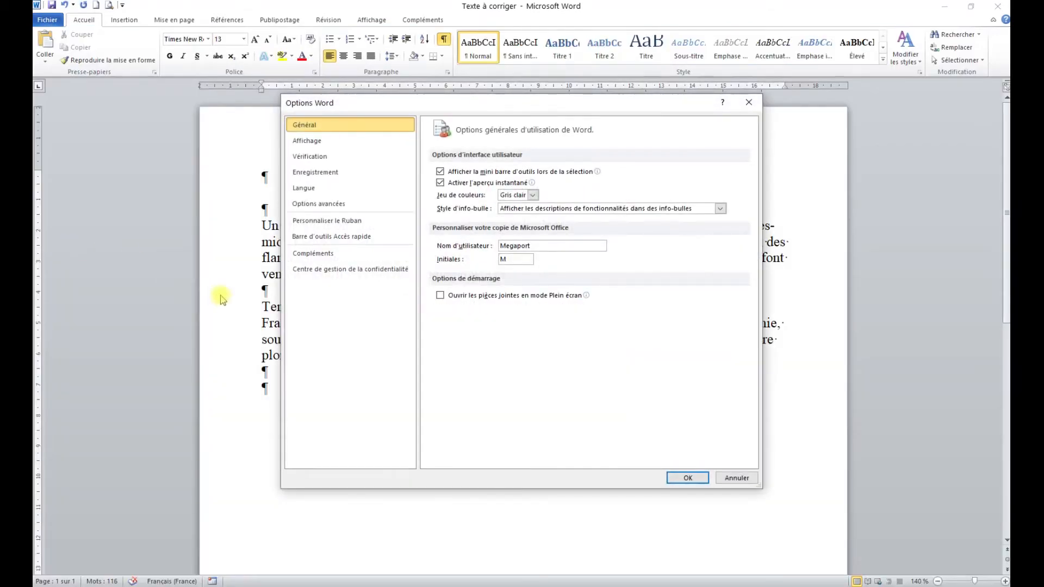
left_click(344, 159)
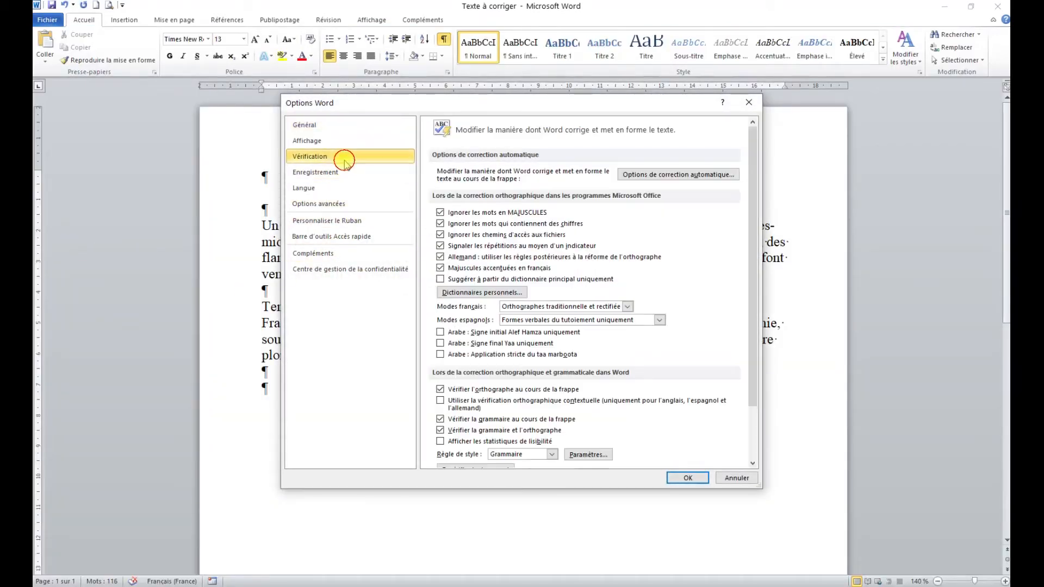
scroll(590, 313, "down", 5)
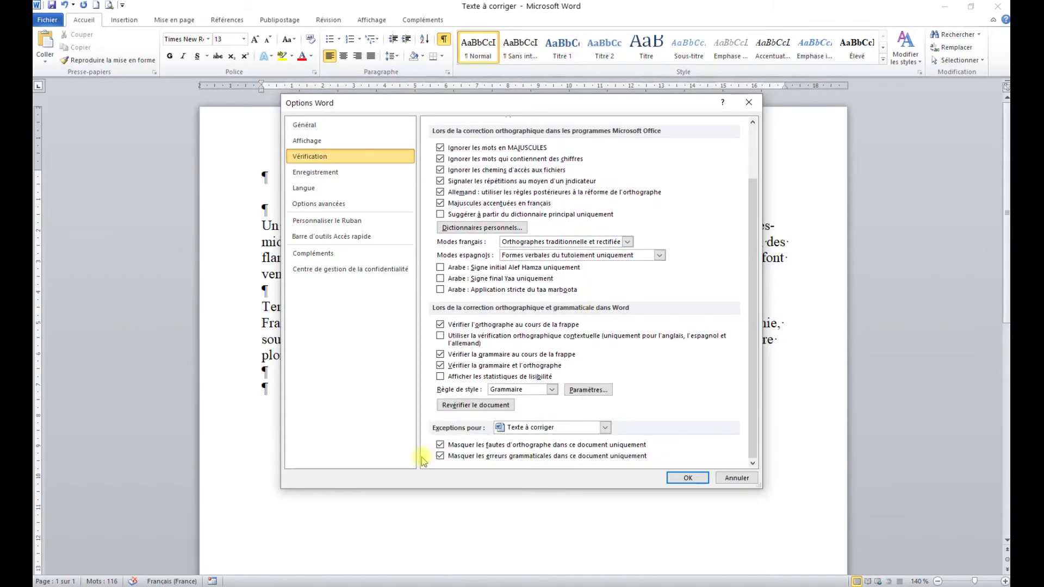
left_click(440, 455)
left_click(441, 445)
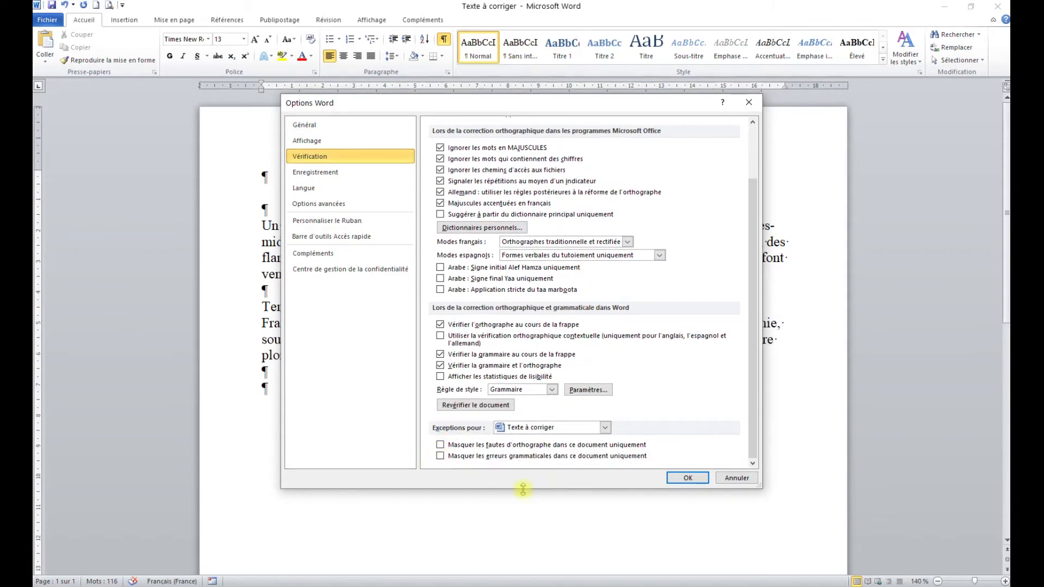
left_click(688, 478)
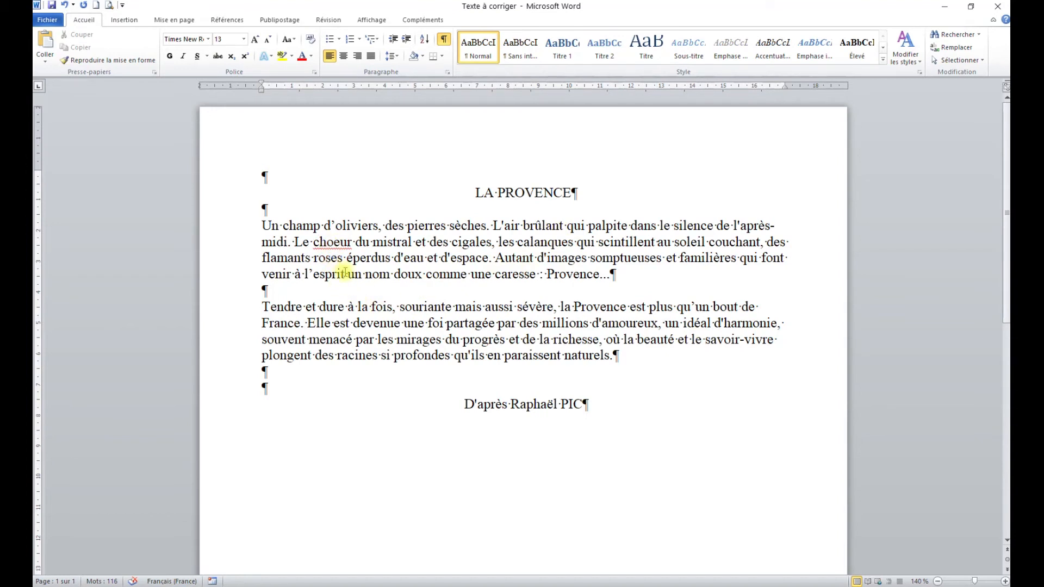
Step: Correct the misspelled "choeur" in the first paragraph with the spelling suggestion "chœur"
right_click(333, 243)
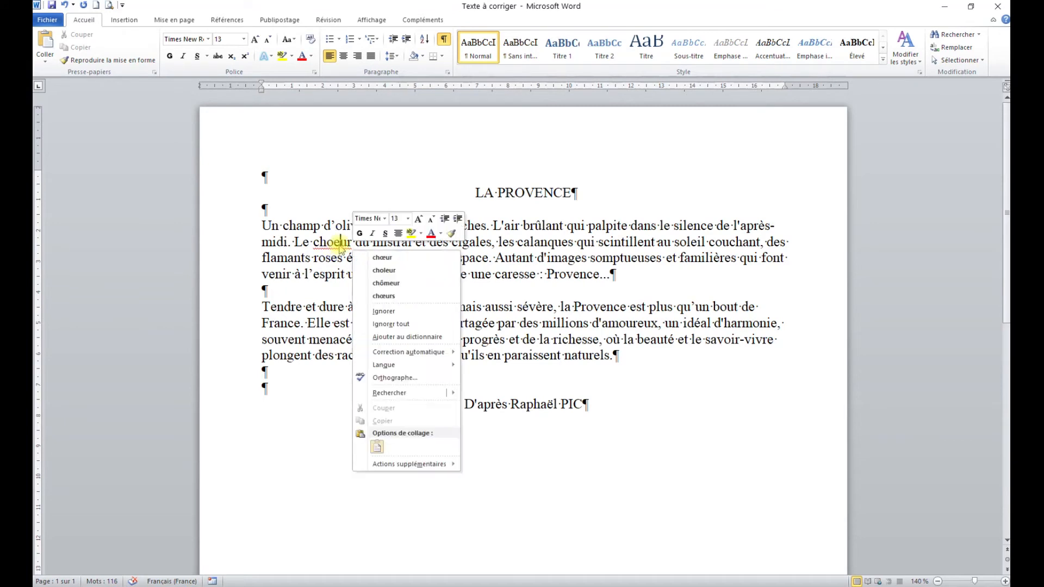
left_click(410, 260)
left_click(409, 259)
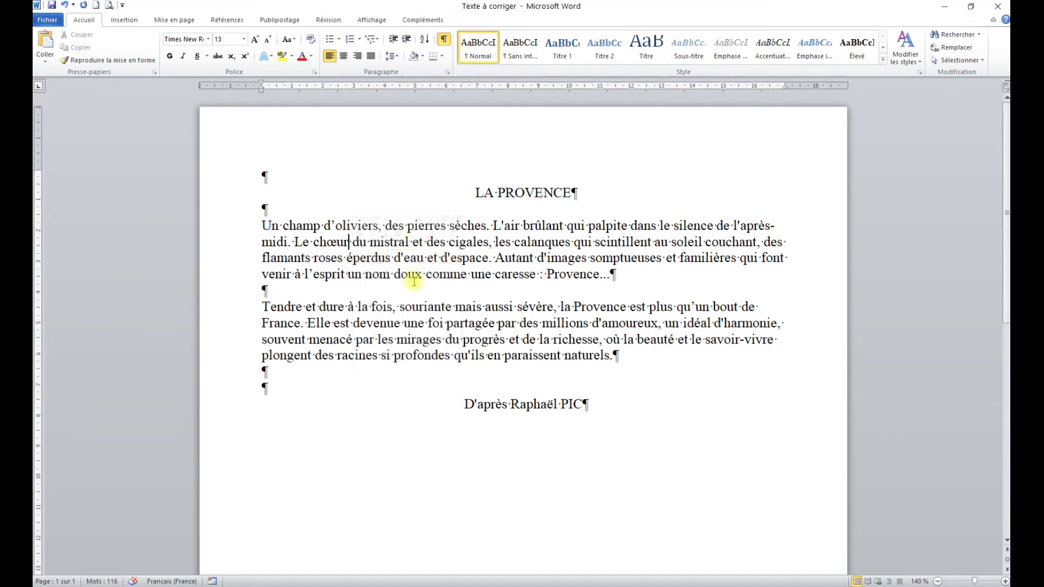
Step: Below the "D'après" line, leave one empty line and add a line reading "Chœur cœur ", followed by a new line
left_click(620, 409)
key("Return")
key("Return")
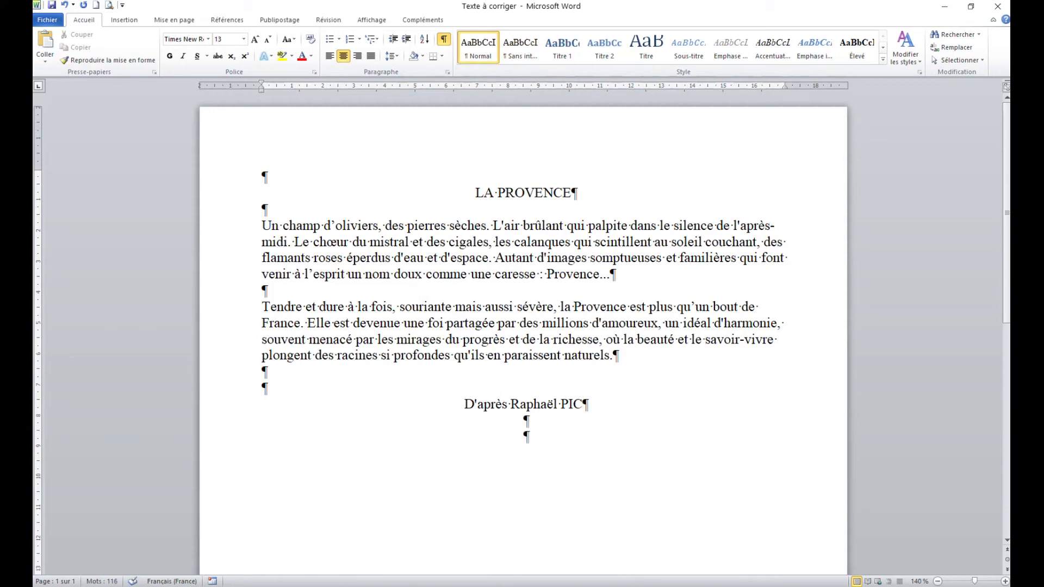
type("choeur")
type("cœur")
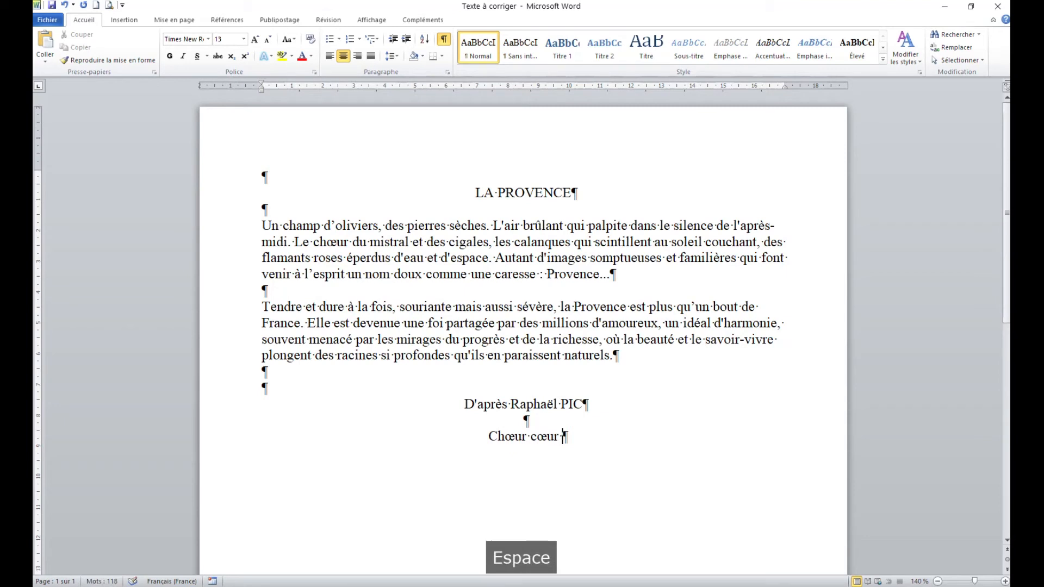
key("Return")
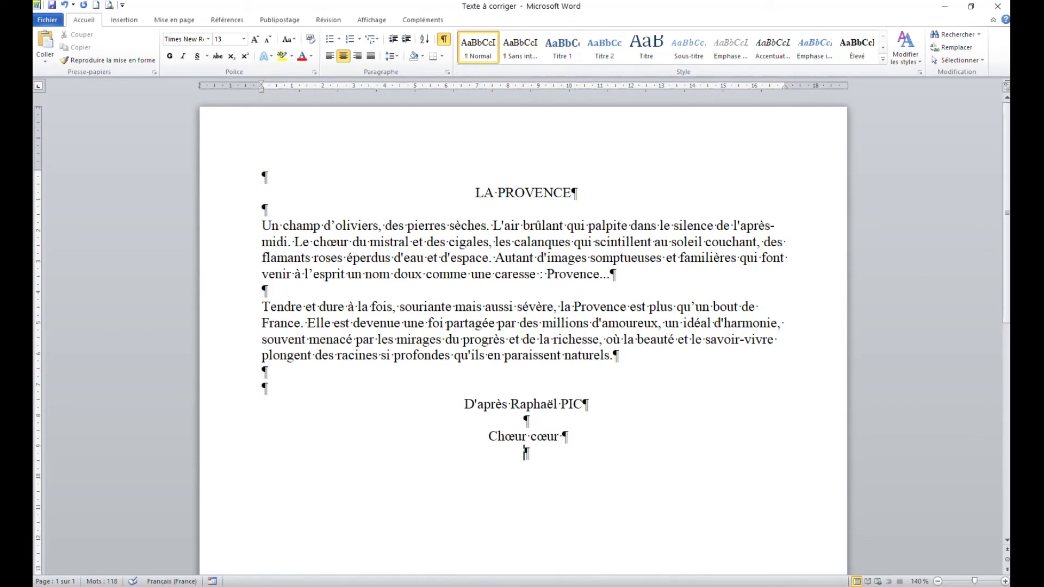
Step: Add three more lines of accented example words: "Brûlant", the author's first name with ë, and "noël"
type("br")
type("ûlant")
key("Return")
type("rapha")
type("ël")
key("Return")
type("no")
type("ël")
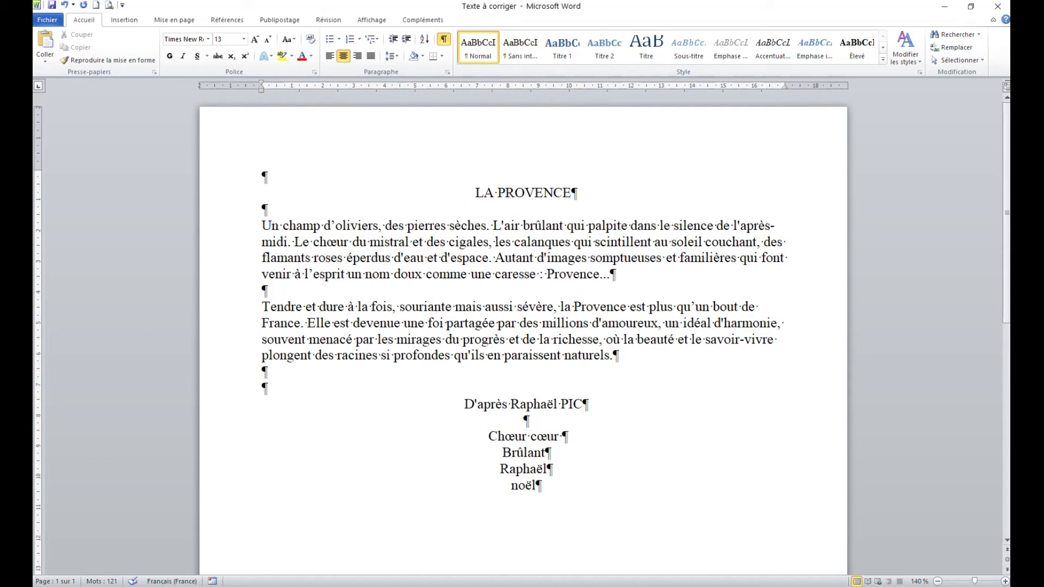
left_click(713, 418)
left_click_drag(244, 178, 426, 511)
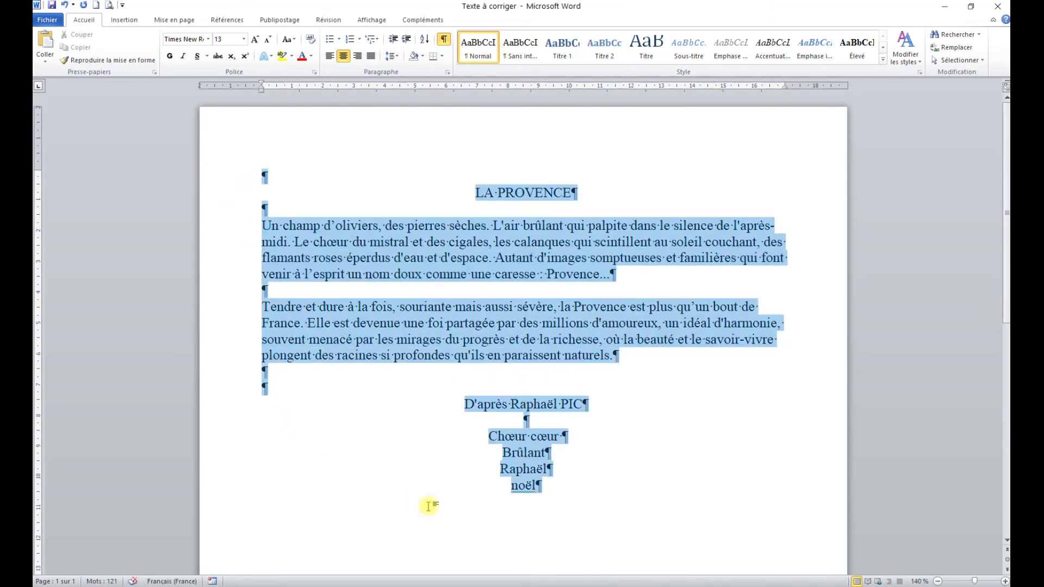
left_click_drag(498, 437, 568, 438)
left_click(543, 436)
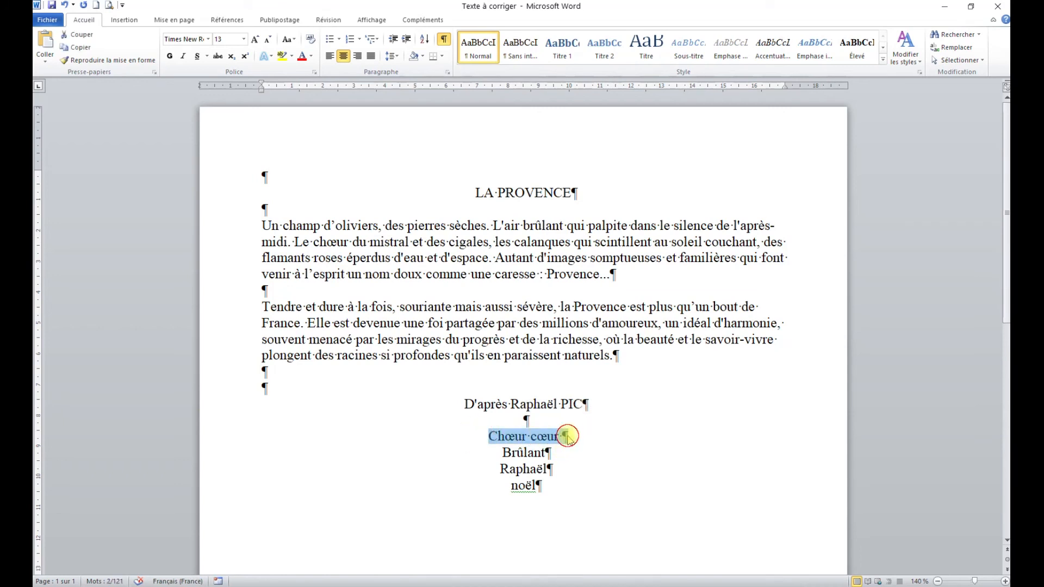
left_click(567, 439)
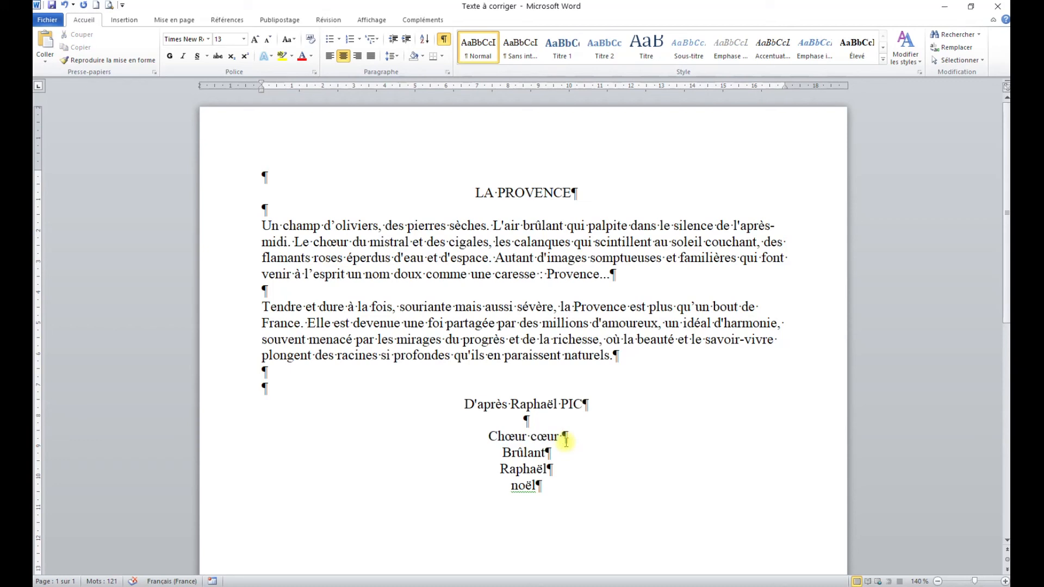
left_click_drag(489, 454, 521, 455)
left_click(523, 454)
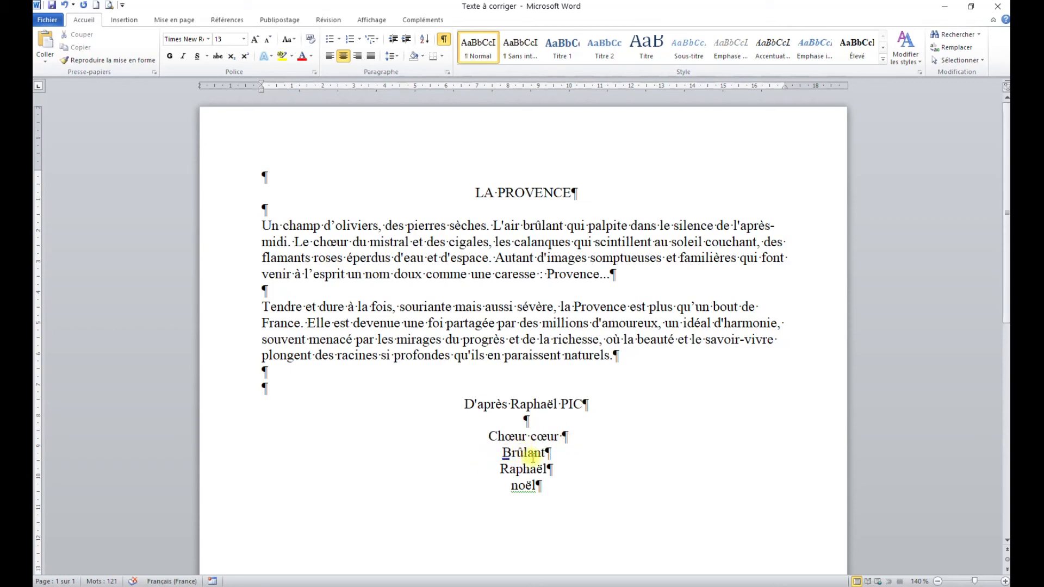